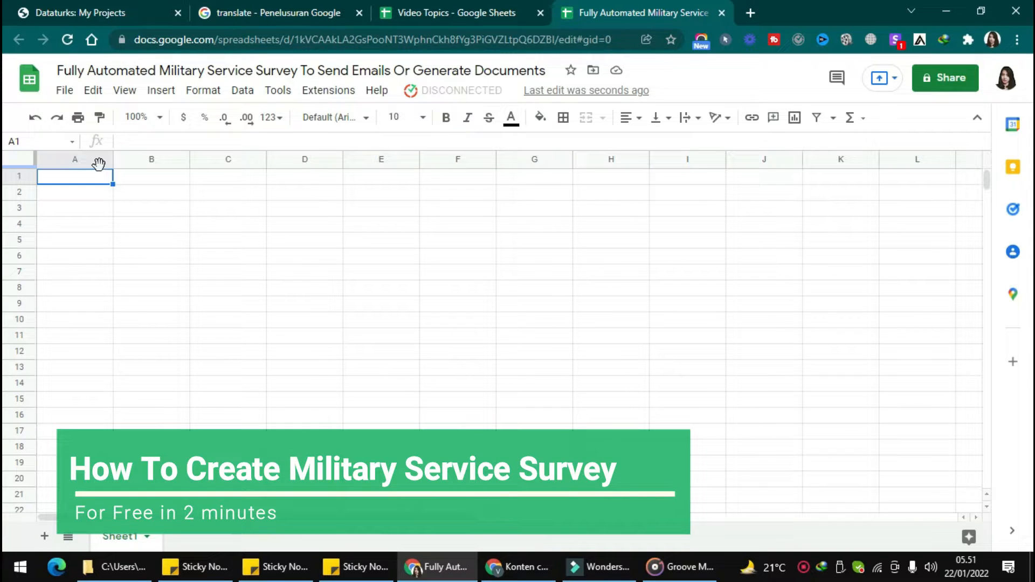
# Find the Military Service Survey template in the Kulfi Forms add-on and load it into the spreadsheet
pyautogui.click(319, 90)
pyautogui.click(442, 246)
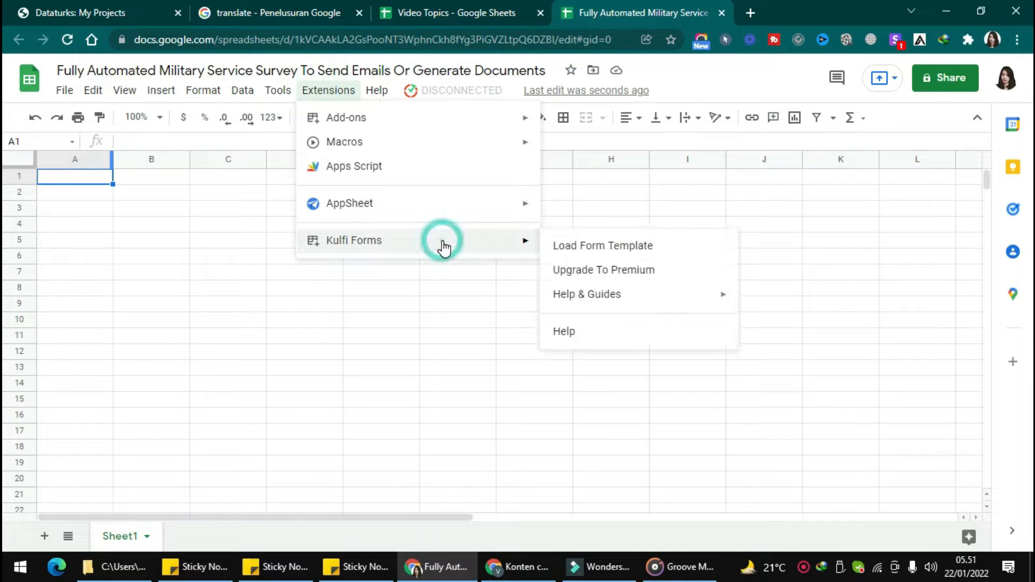
pyautogui.click(577, 248)
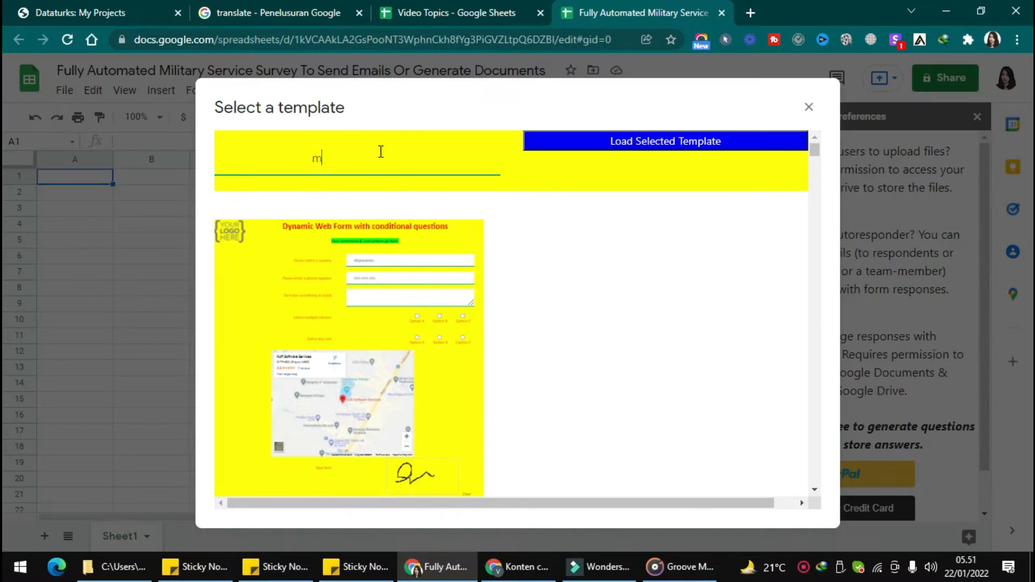
pyautogui.write('ilit')
pyautogui.click(348, 210)
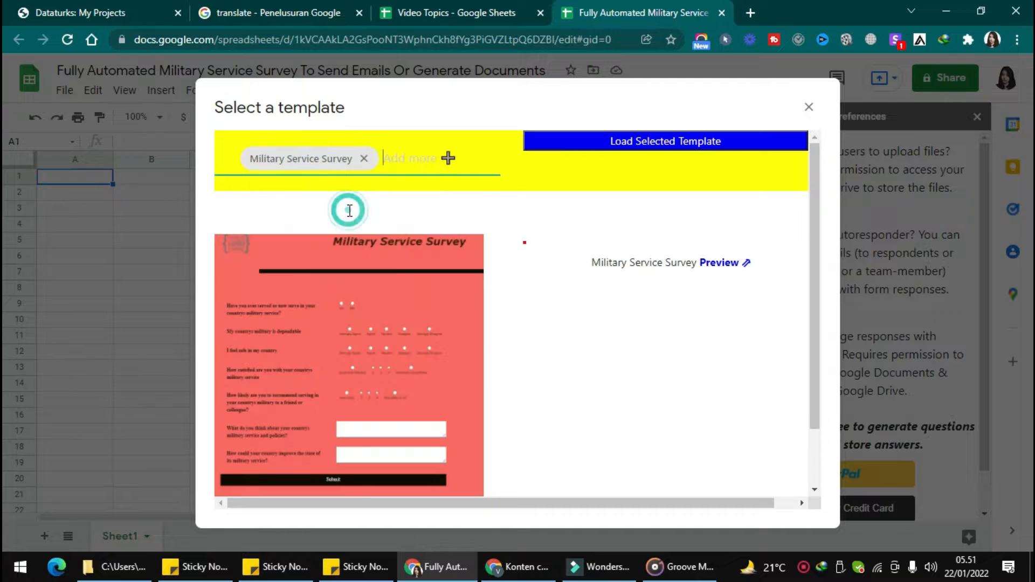
pyautogui.click(339, 323)
pyautogui.click(643, 147)
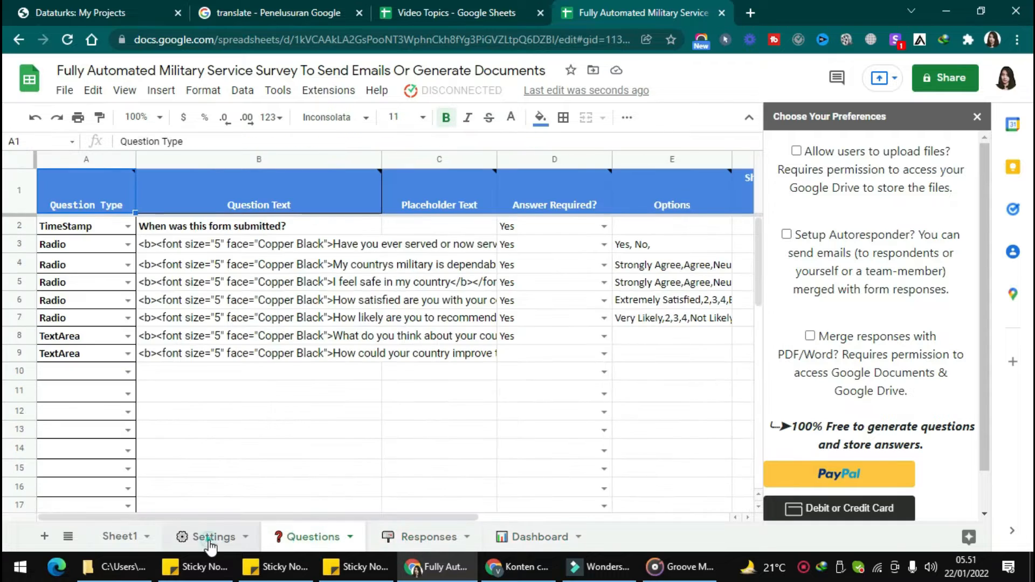
# Go to the Settings sheet, reload the spreadsheet, and authorize Kulfi_Forms_ClientScript with the Google account
pyautogui.click(209, 546)
pyautogui.click(68, 43)
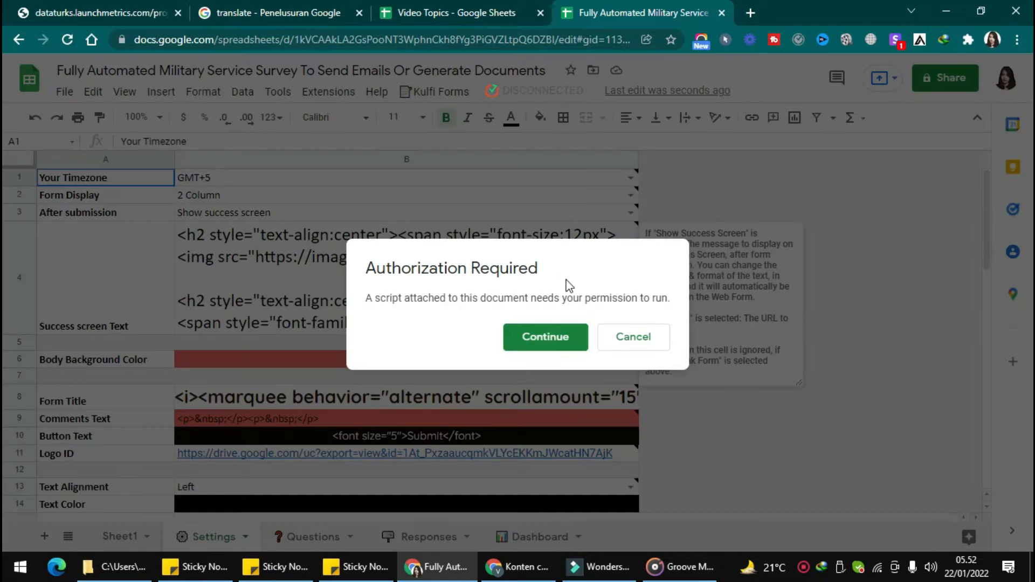
pyautogui.click(549, 337)
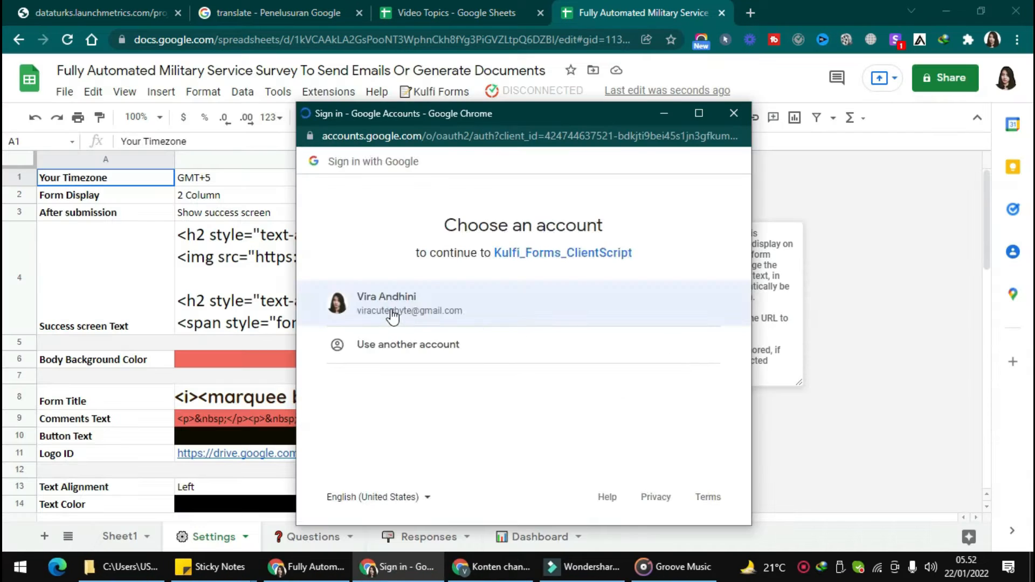
pyautogui.doubleClick(390, 311)
pyautogui.click(389, 312)
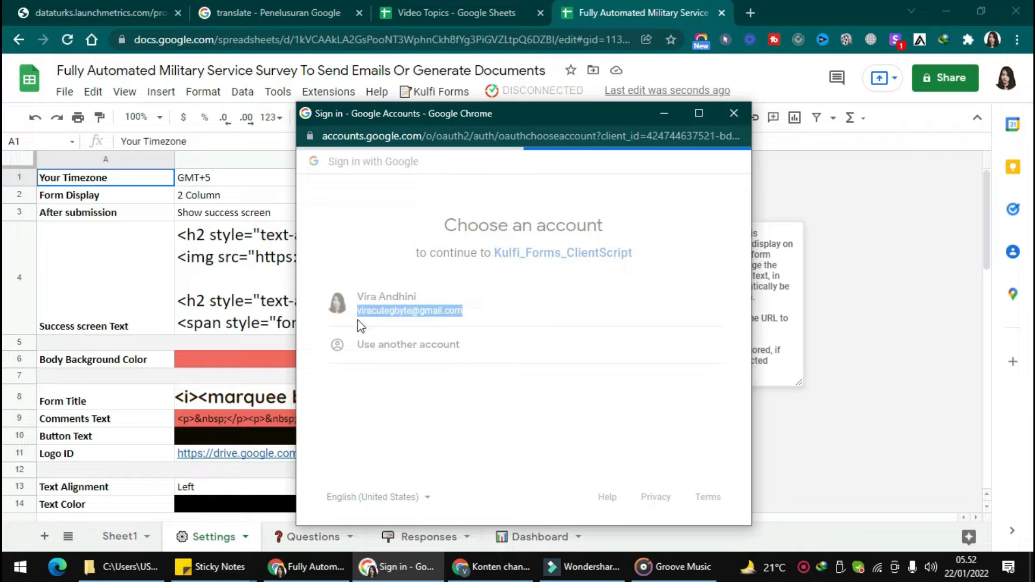
pyautogui.click(339, 408)
pyautogui.scroll(-2, 365, 455)
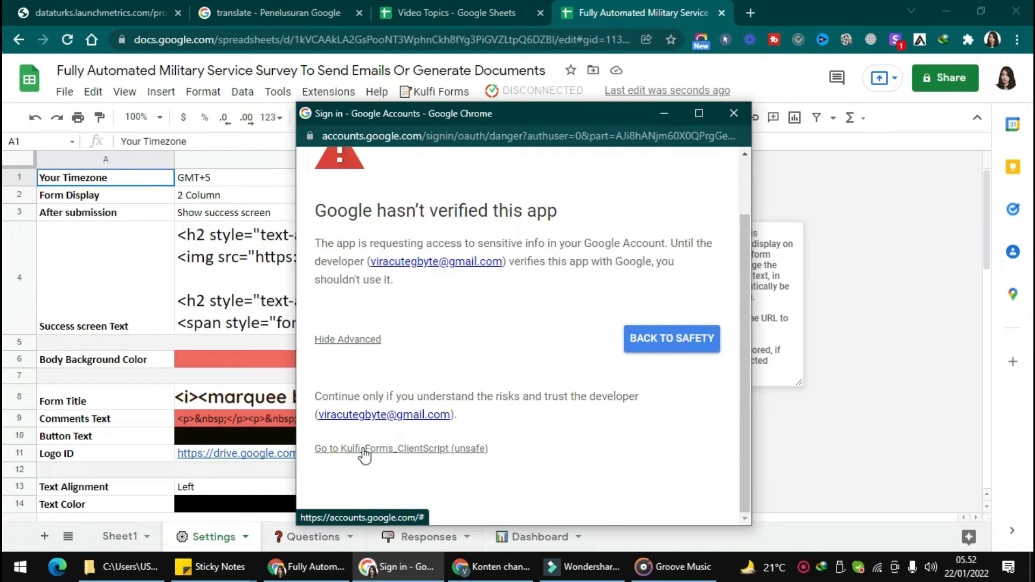
pyautogui.scroll(-1, 645, 454)
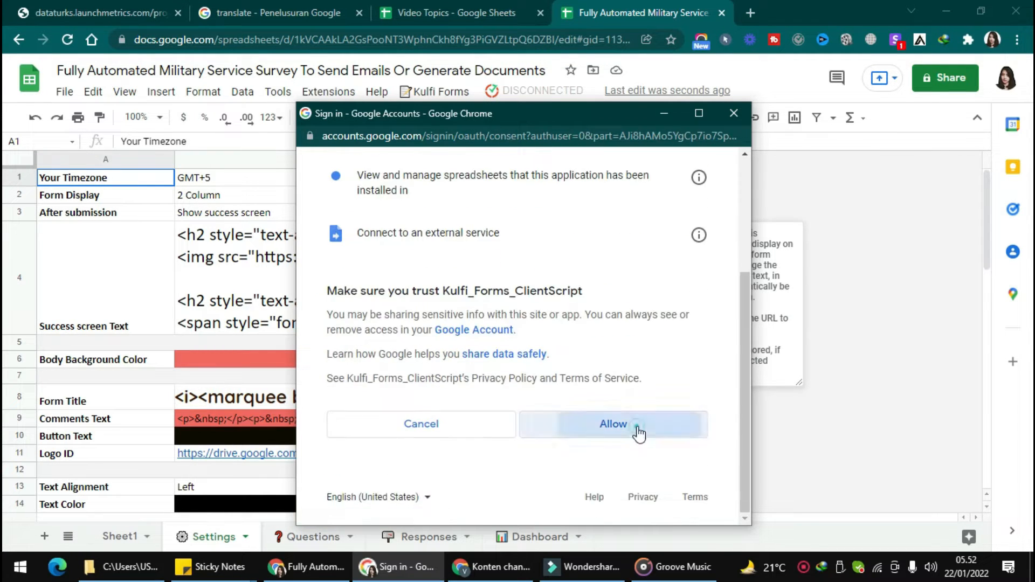
pyautogui.click(637, 426)
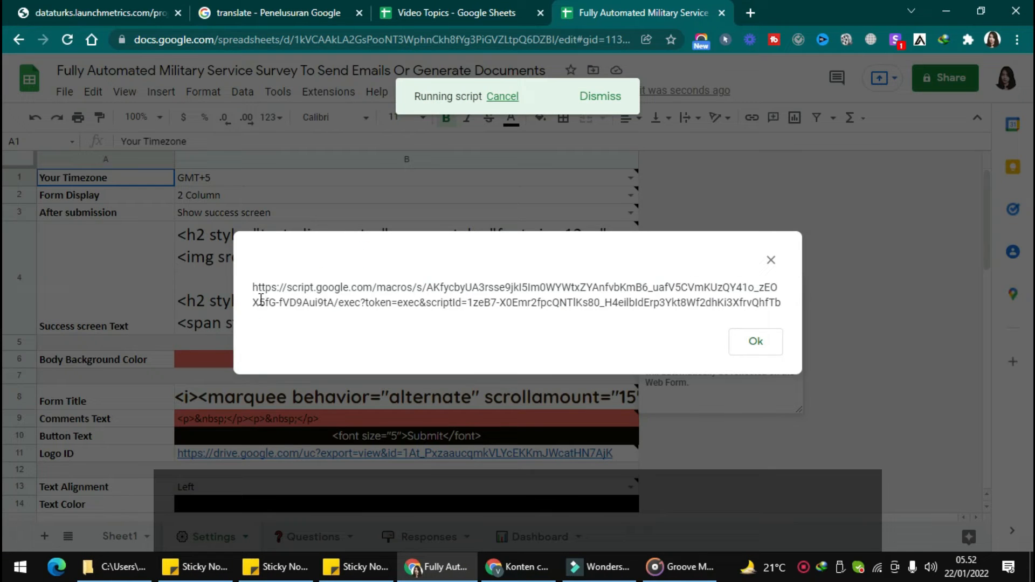
# Copy the generated web form link, open it in a new browser tab, and look over the whole form
pyautogui.moveTo(253, 287); pyautogui.dragTo(766, 300)
pyautogui.hotkey('ctrl', 'c')
pyautogui.hotkey('ctrl', 't')
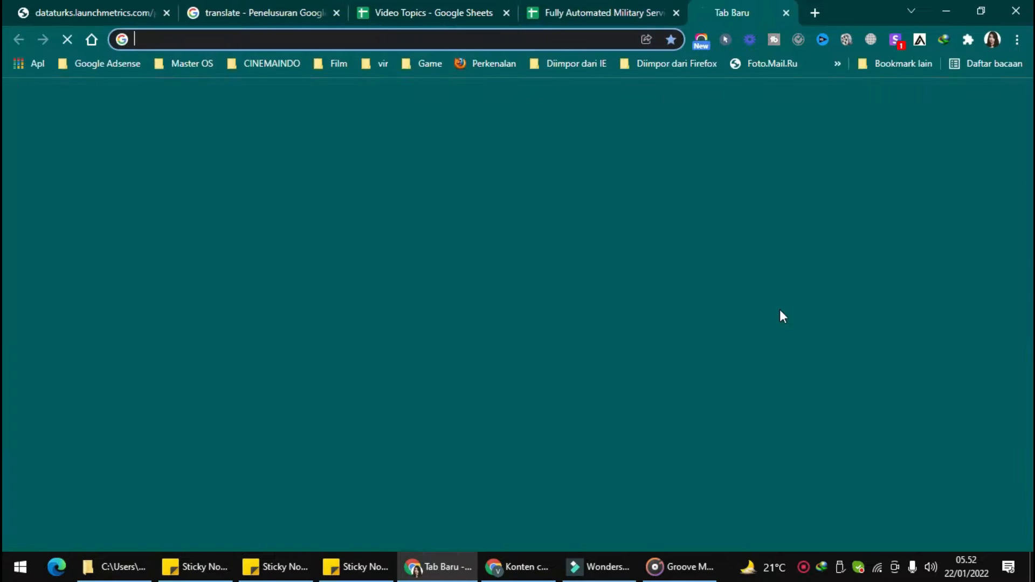
pyautogui.hotkey('ctrl', 'v')
pyautogui.press('Return')
pyautogui.scroll(-10, 626, 286)
pyautogui.scroll(10, 627, 289)
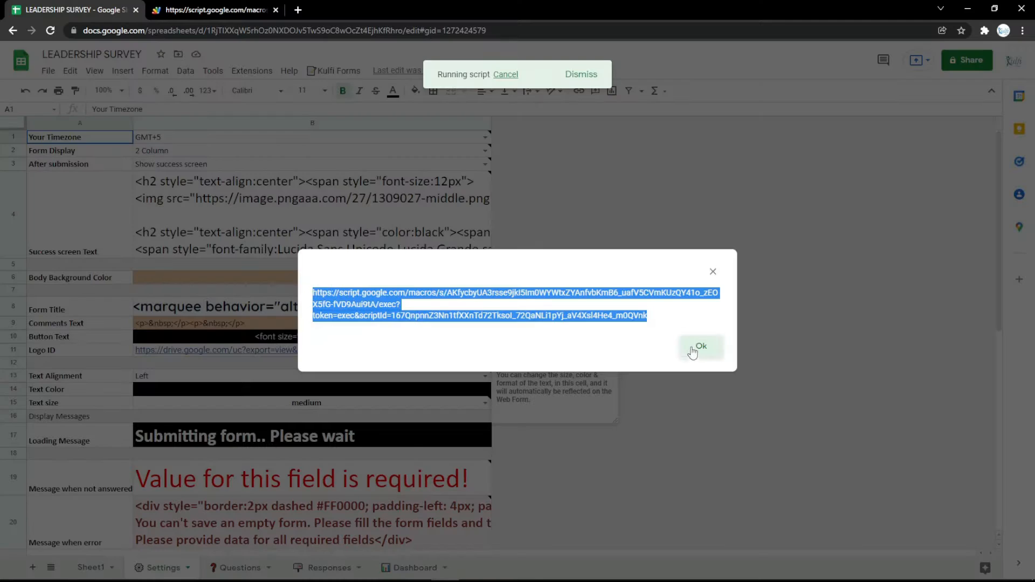
# Insert a row above the Department question on the Questions sheet and set its question type to Text
pyautogui.click(693, 342)
pyautogui.click(240, 568)
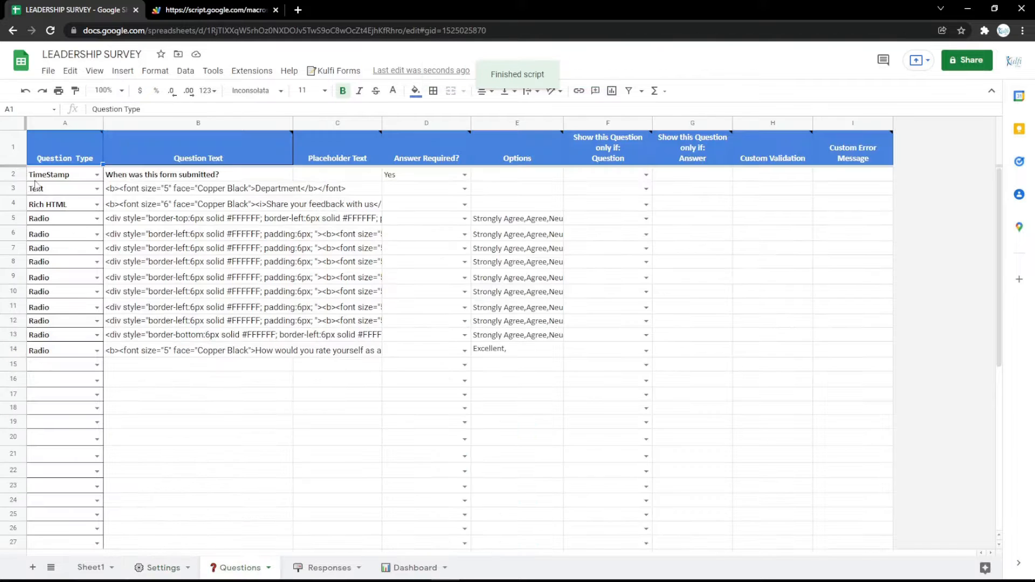
pyautogui.rightClick(13, 188)
pyautogui.click(60, 286)
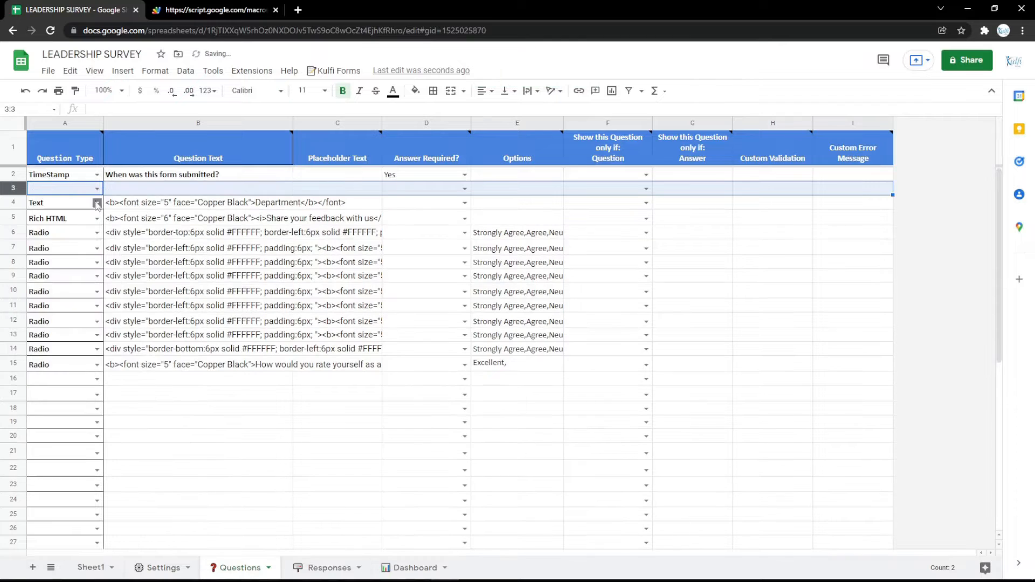
pyautogui.click(96, 188)
pyautogui.click(66, 241)
# Copy the Department question's markup into B3, change its label to Name, and refresh the live form
pyautogui.click(175, 204)
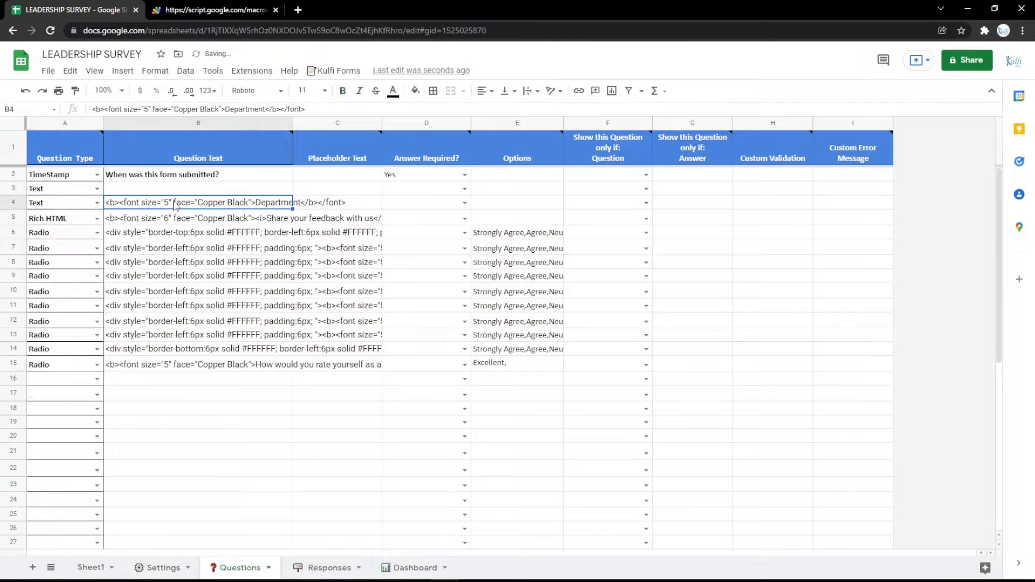
pyautogui.click(178, 189)
pyautogui.hotkey('ctrl', 'v')
pyautogui.press('Return')
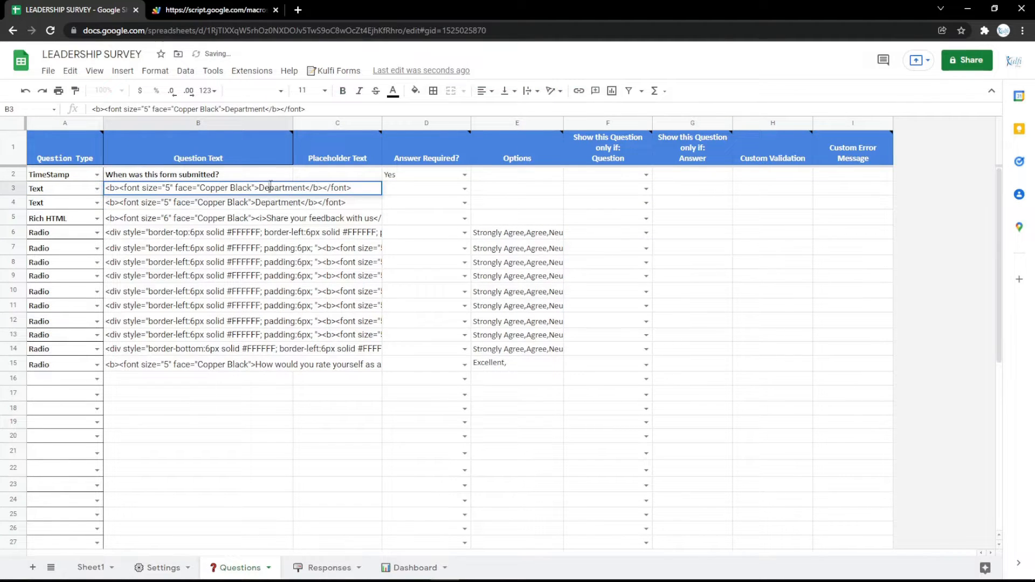
pyautogui.write('Name')
pyautogui.press('Return')
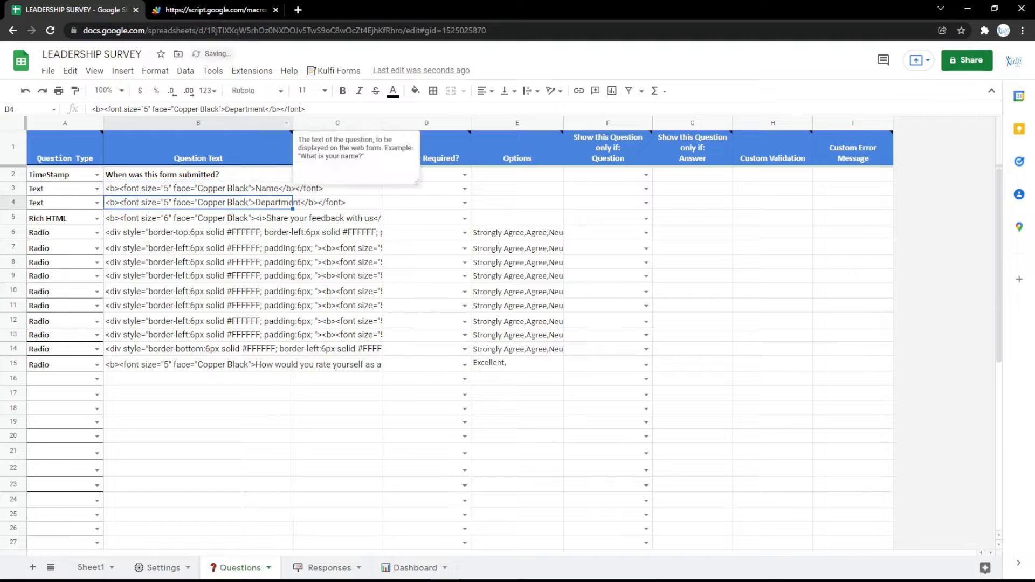
pyautogui.click(216, 10)
pyautogui.press('F5')
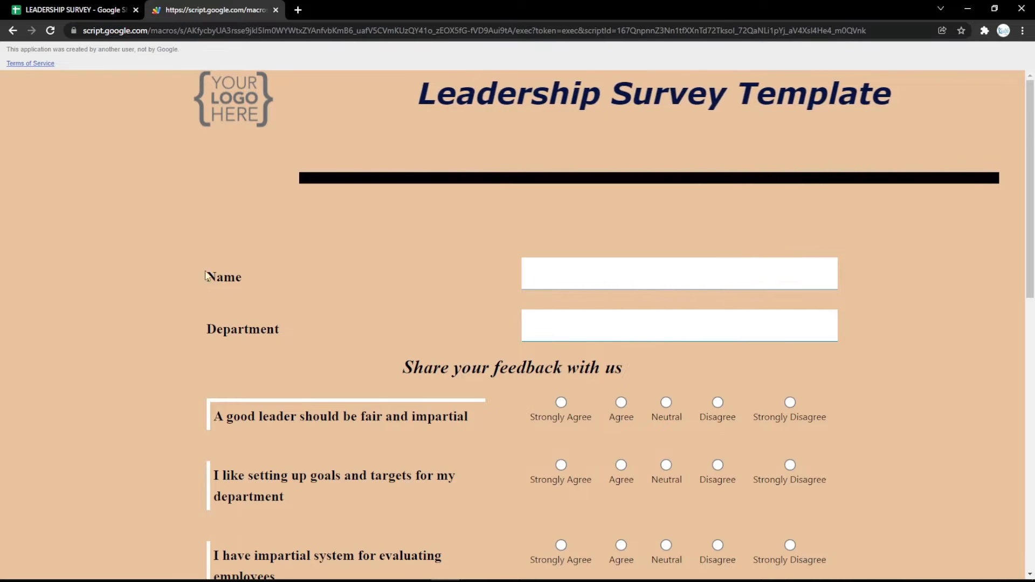
# Change the row 3 question to type Email with the label Email, and refresh the live form
pyautogui.click(87, 7)
pyautogui.click(96, 189)
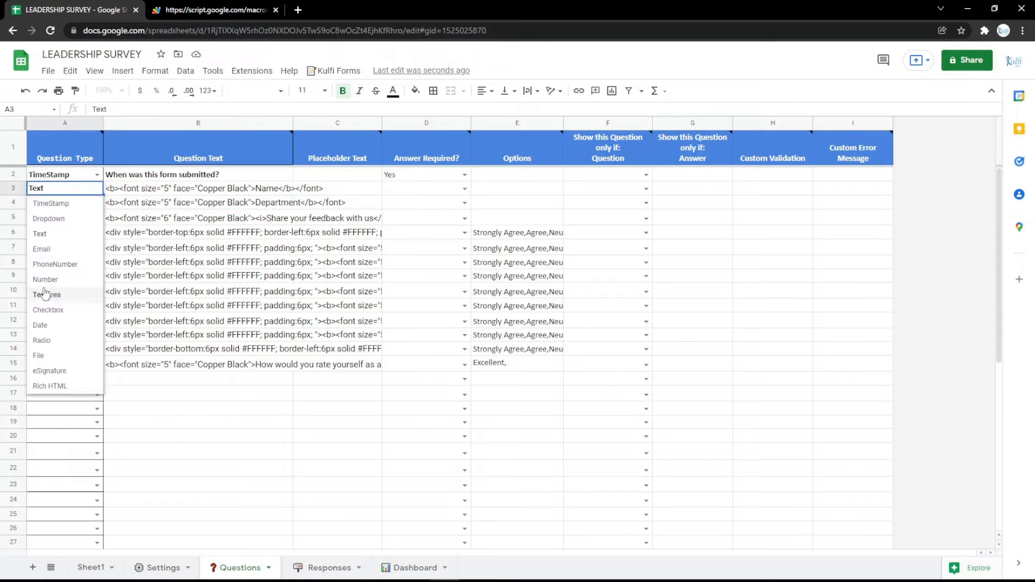
pyautogui.click(54, 258)
pyautogui.doubleClick(204, 188)
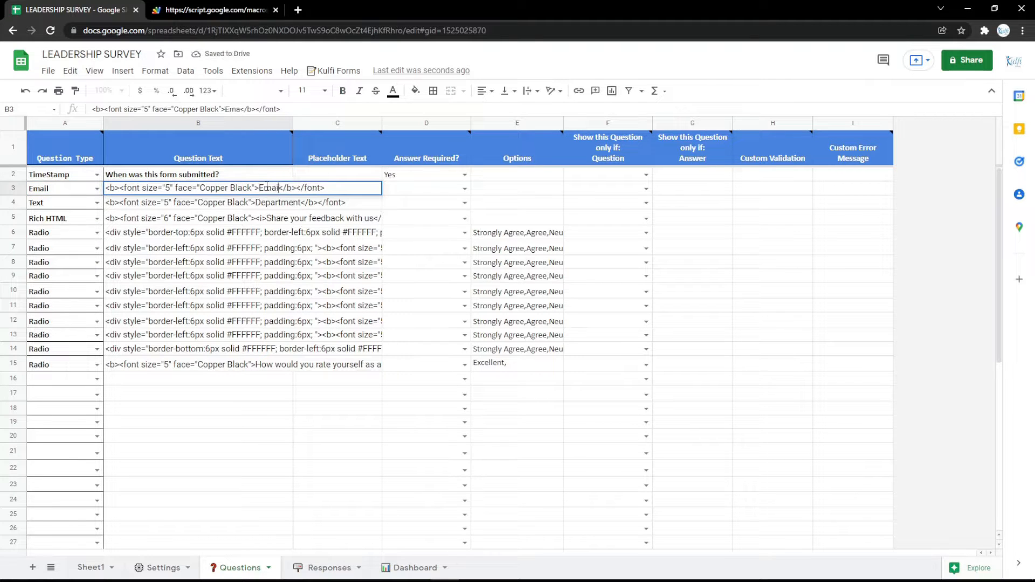
pyautogui.press('Return')
pyautogui.click(246, 8)
pyautogui.press('F5')
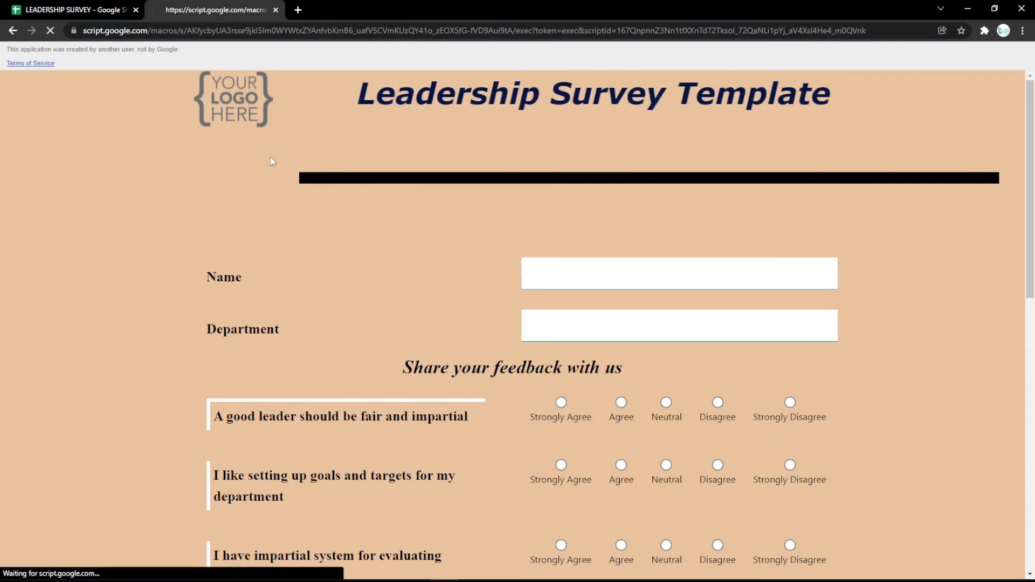
# Change the row 3 question to type PhoneNumber with the label Phone Number, and refresh the live form
pyautogui.click(114, 8)
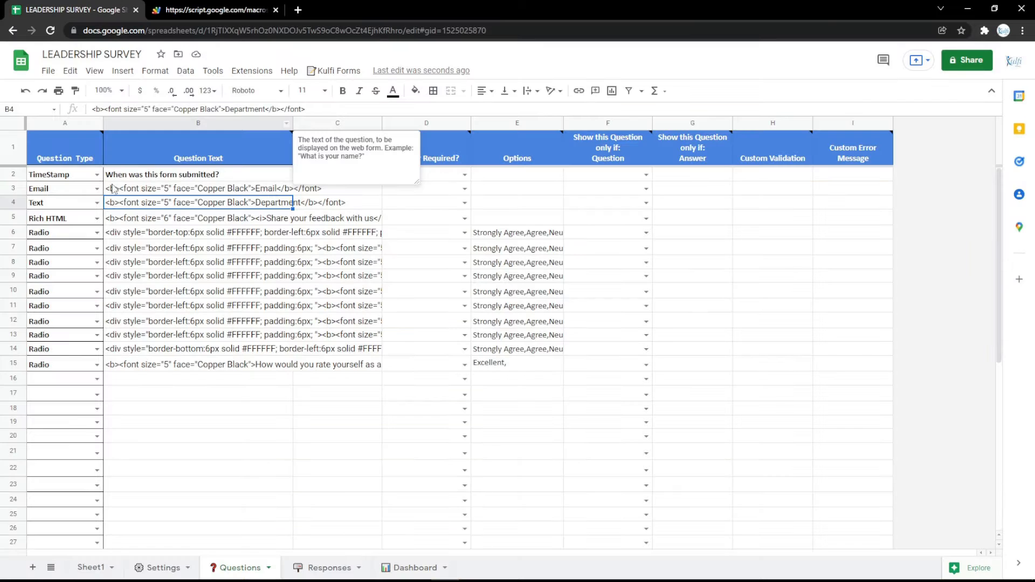
pyautogui.click(97, 188)
pyautogui.click(54, 264)
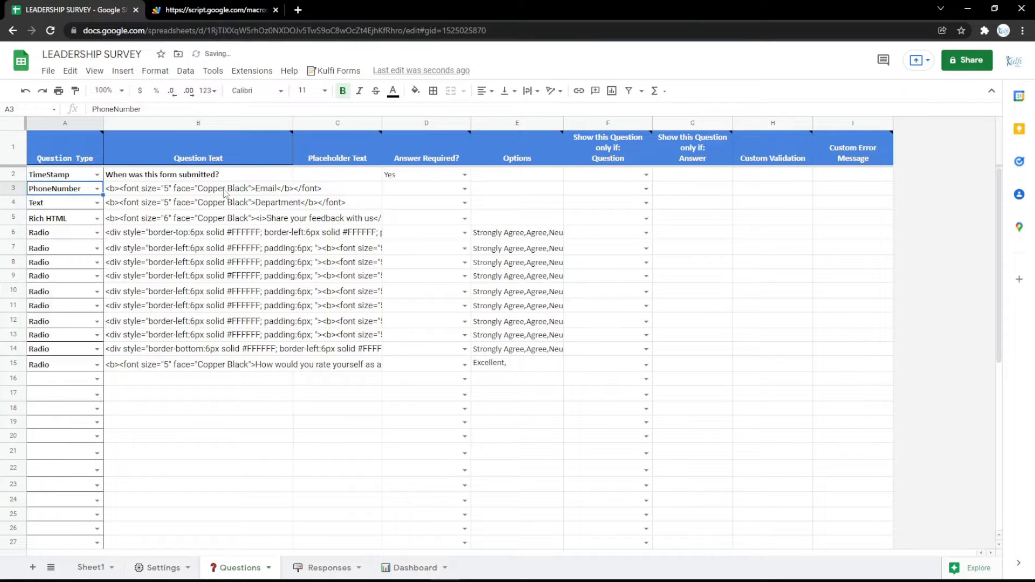
pyautogui.doubleClick(275, 188)
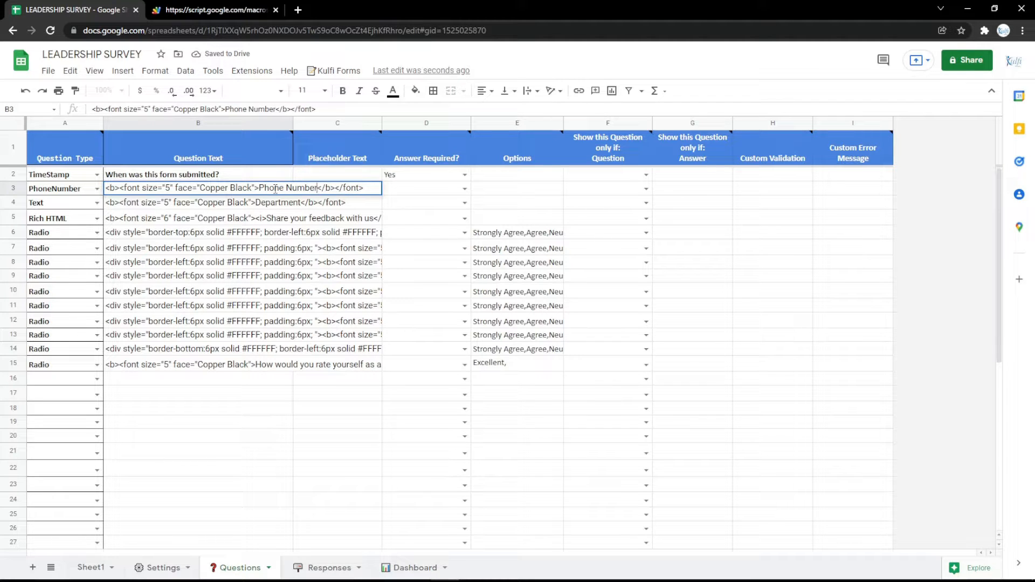
pyautogui.press('Return')
pyautogui.hotkey('ctrl', 'Tab')
pyautogui.press('F5')
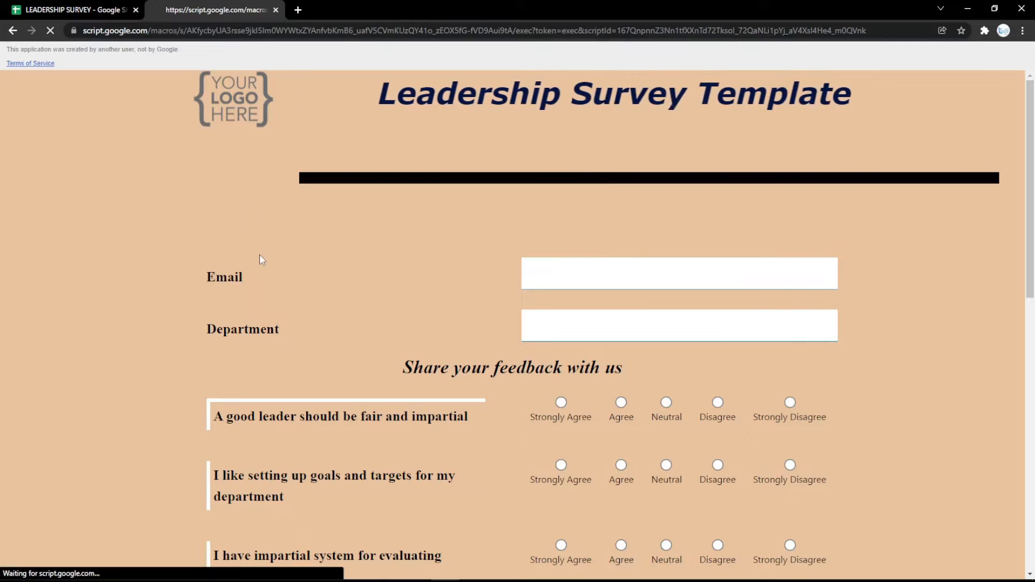
# Change the row 3 question to type TextArea with the label Address, and refresh the live form
pyautogui.click(39, 6)
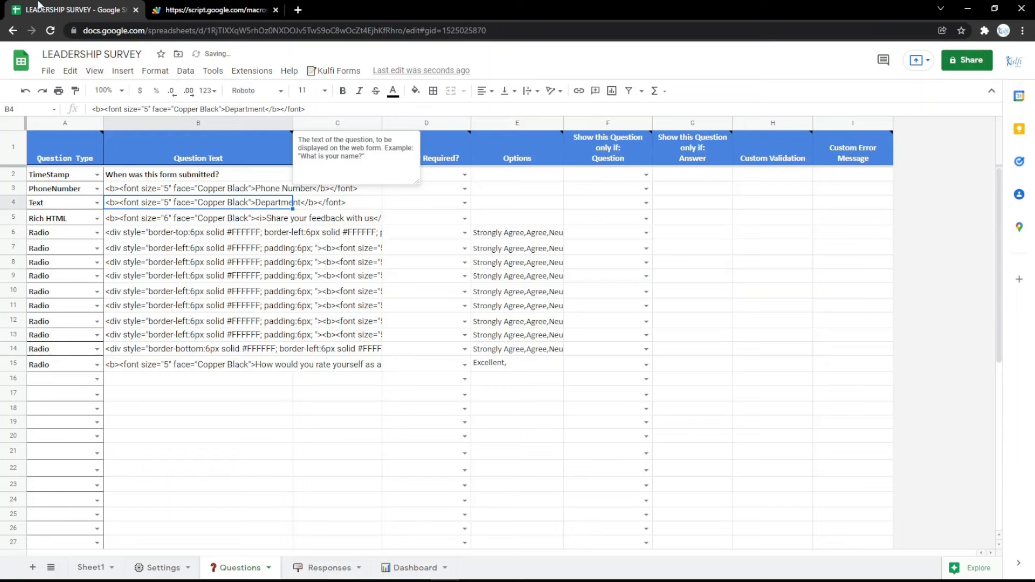
pyautogui.click(97, 188)
pyautogui.click(64, 280)
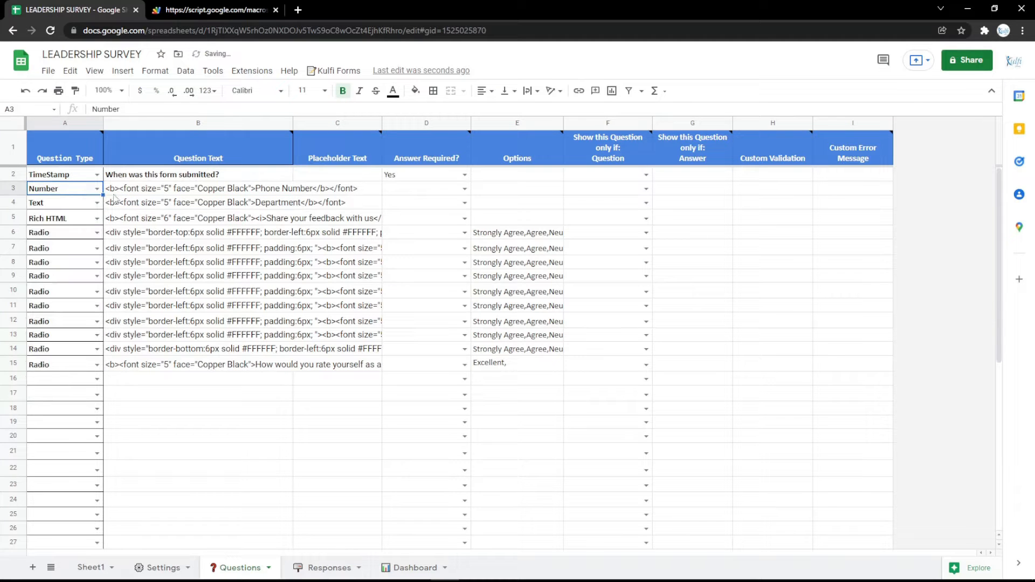
pyautogui.click(97, 188)
pyautogui.click(78, 294)
pyautogui.click(262, 186)
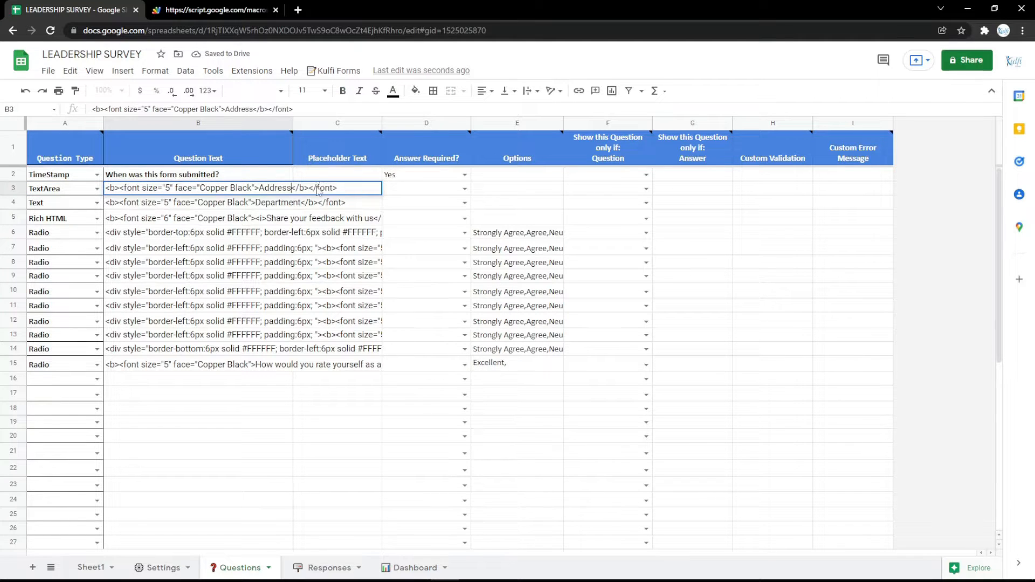
pyautogui.press('Return')
pyautogui.click(199, 8)
pyautogui.press('F5')
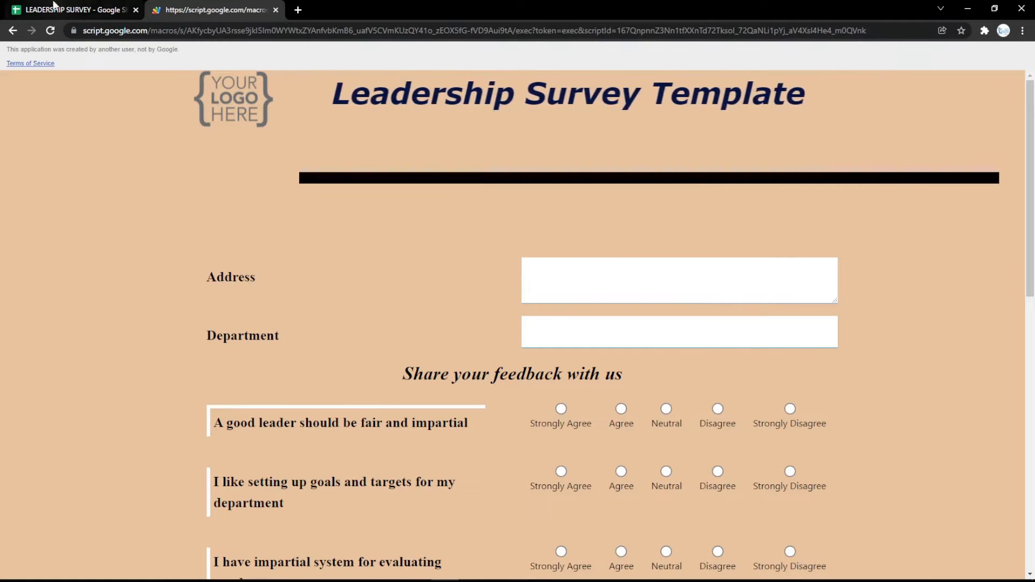
# Change the row 3 question to type Date and replace its label with Date
pyautogui.click(54, 6)
pyautogui.click(97, 189)
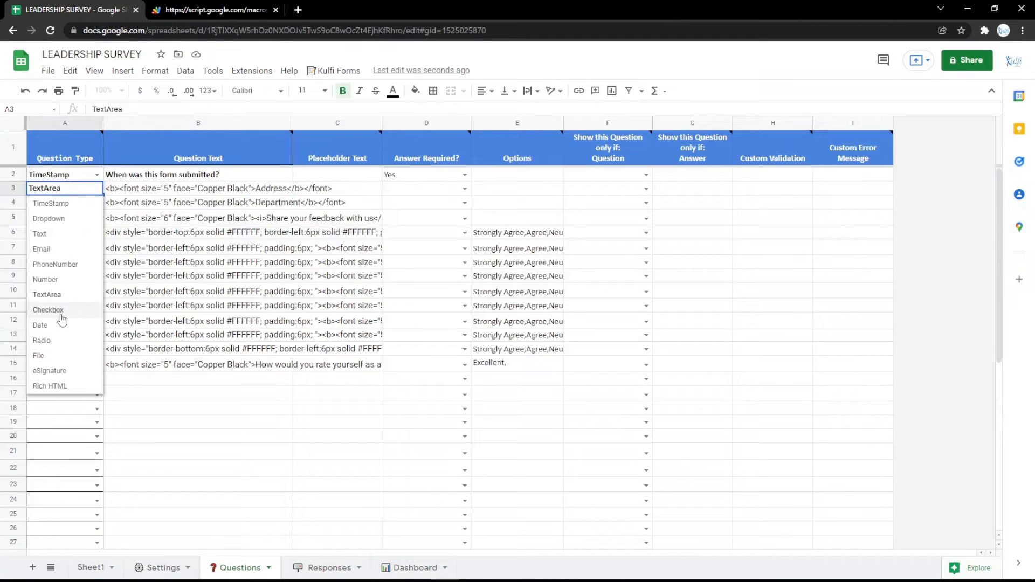
pyautogui.click(64, 311)
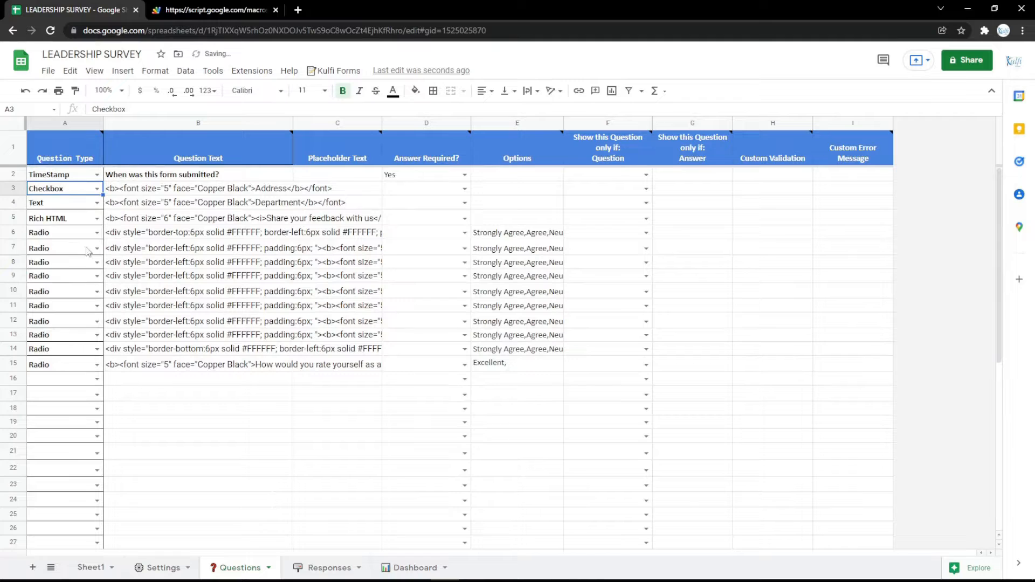
pyautogui.click(97, 188)
pyautogui.click(57, 324)
pyautogui.doubleClick(269, 189)
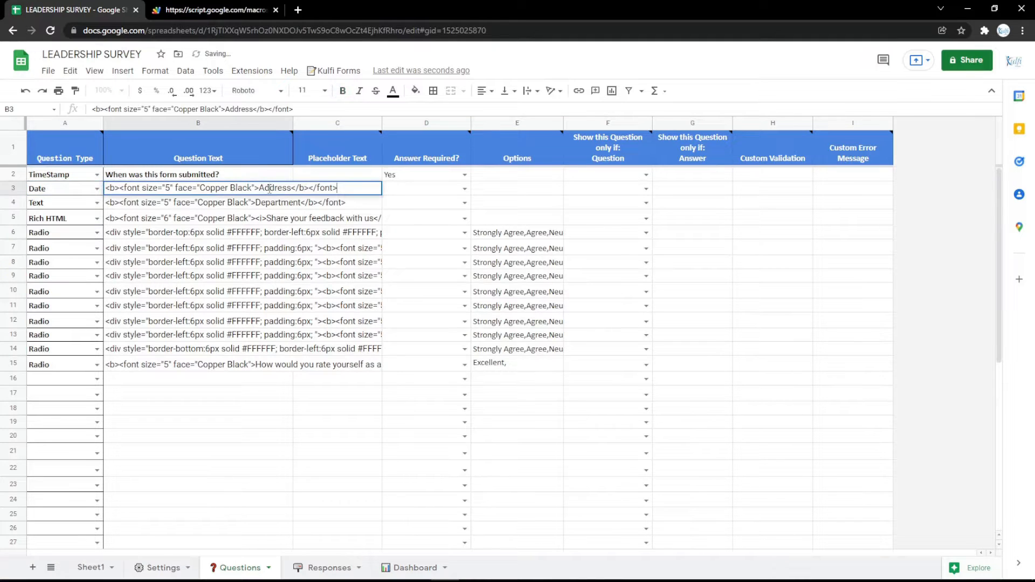
pyautogui.write('Date')
pyautogui.click(269, 248)
# Refresh the live form and check the calendar picker of the Date field
pyautogui.click(232, 10)
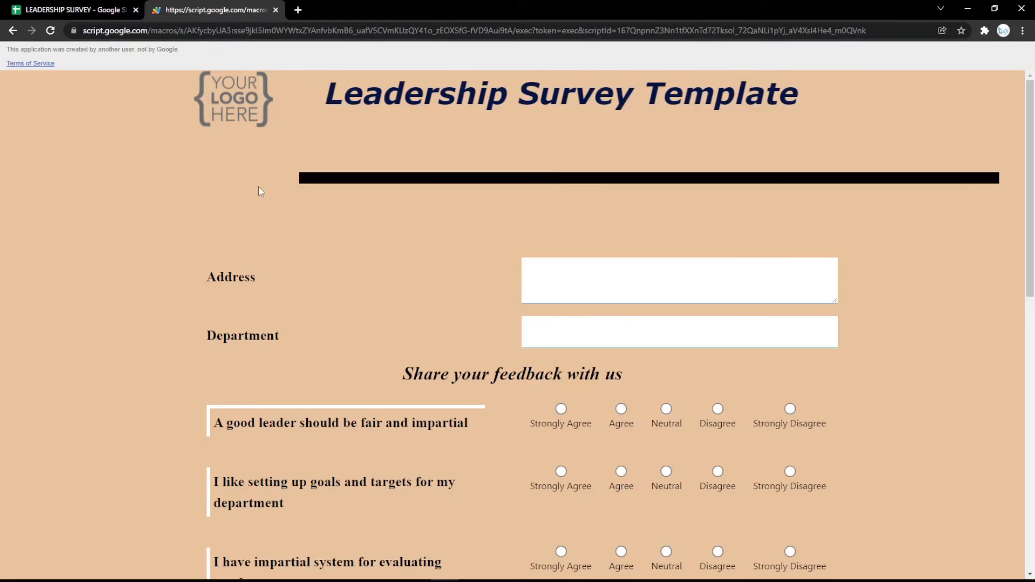
pyautogui.press('F5')
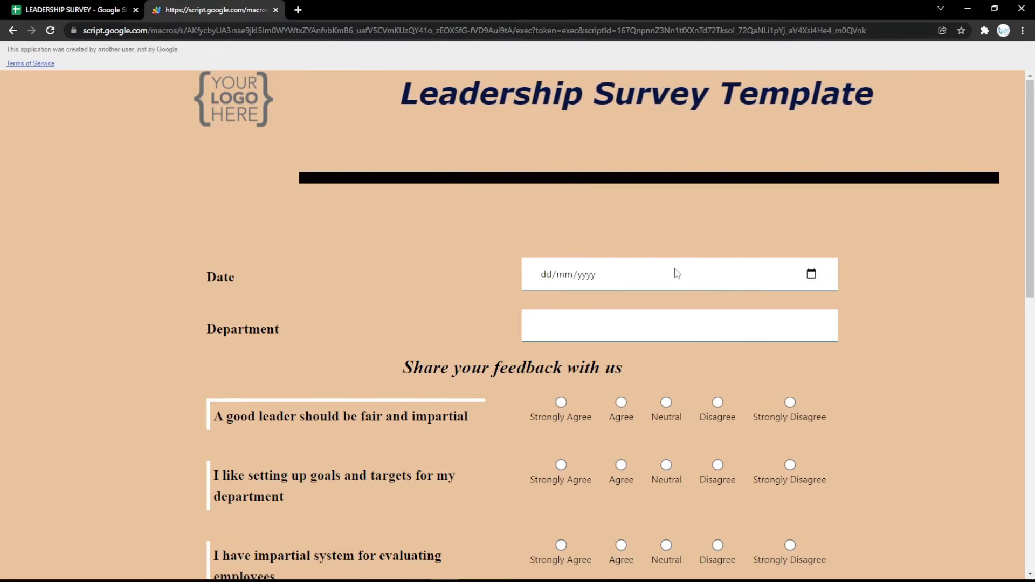
pyautogui.click(811, 274)
pyautogui.click(458, 269)
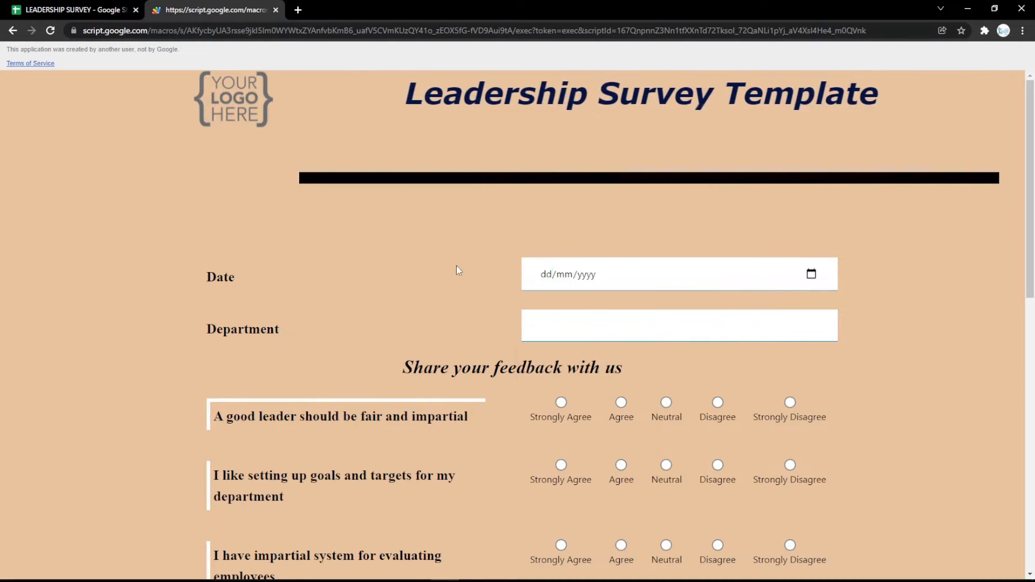
# Change the row 3 question in the spreadsheet to type Radio and replace its label with Gender
pyautogui.click(14, 7)
pyautogui.click(97, 191)
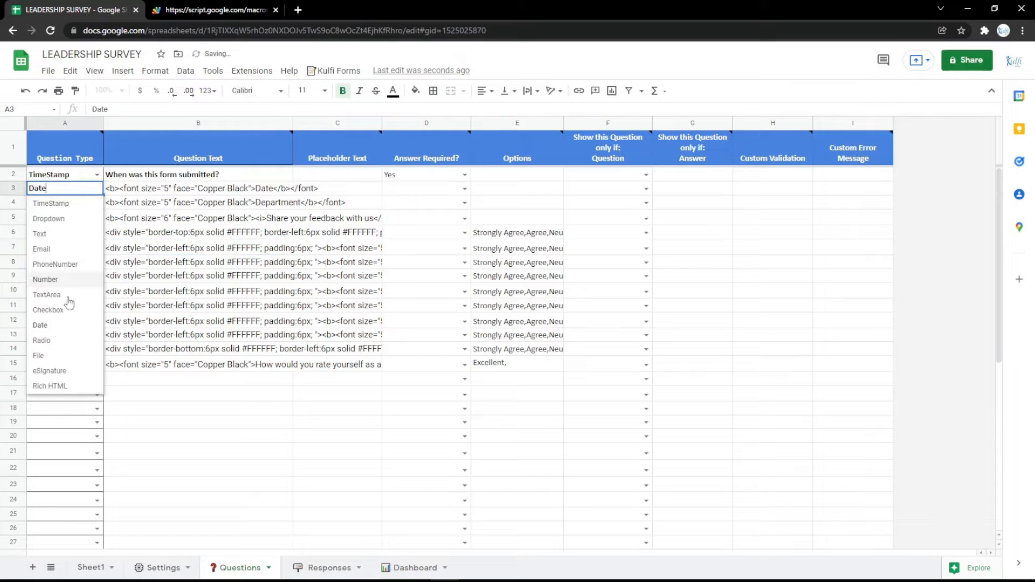
pyautogui.click(51, 341)
pyautogui.doubleClick(206, 191)
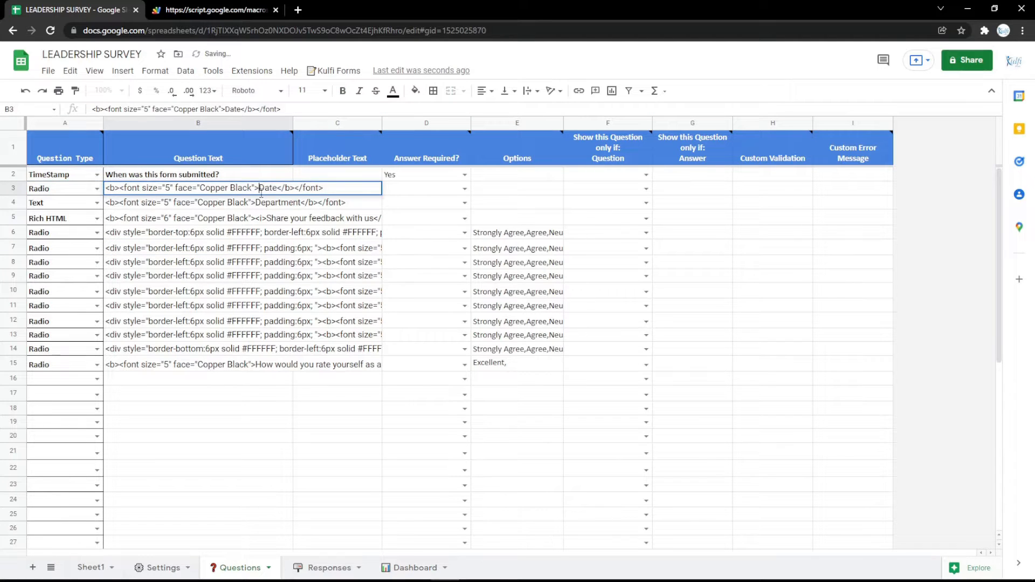
pyautogui.press('Return')
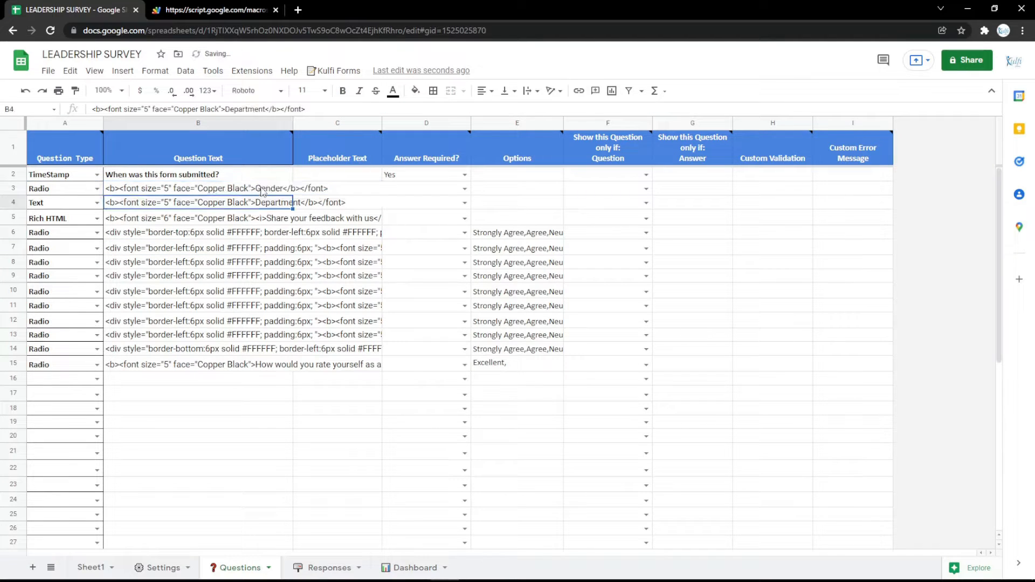
# Give the Gender question the options "Male, Female" and refresh the live form
pyautogui.click(481, 190)
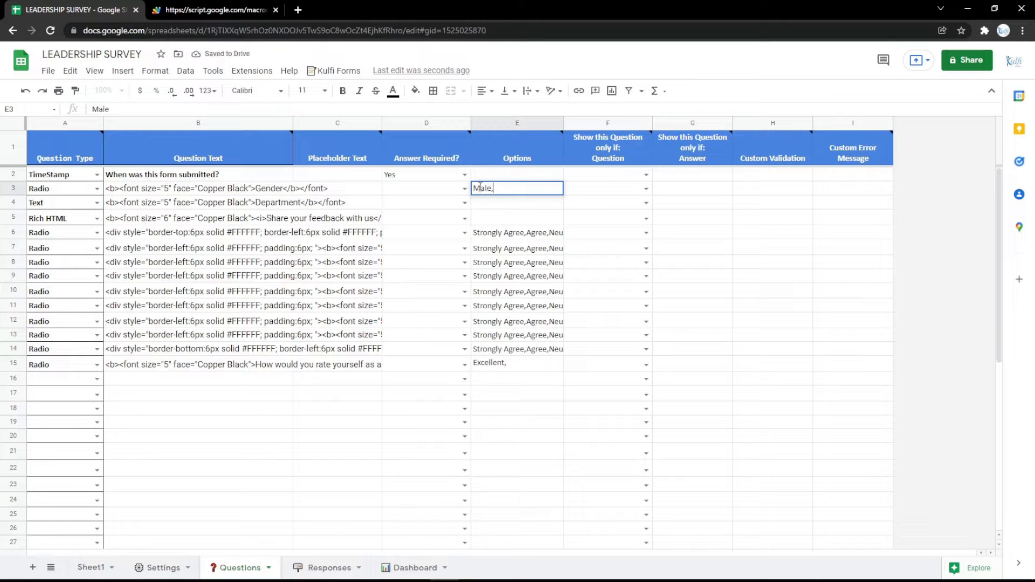
pyautogui.press('Return')
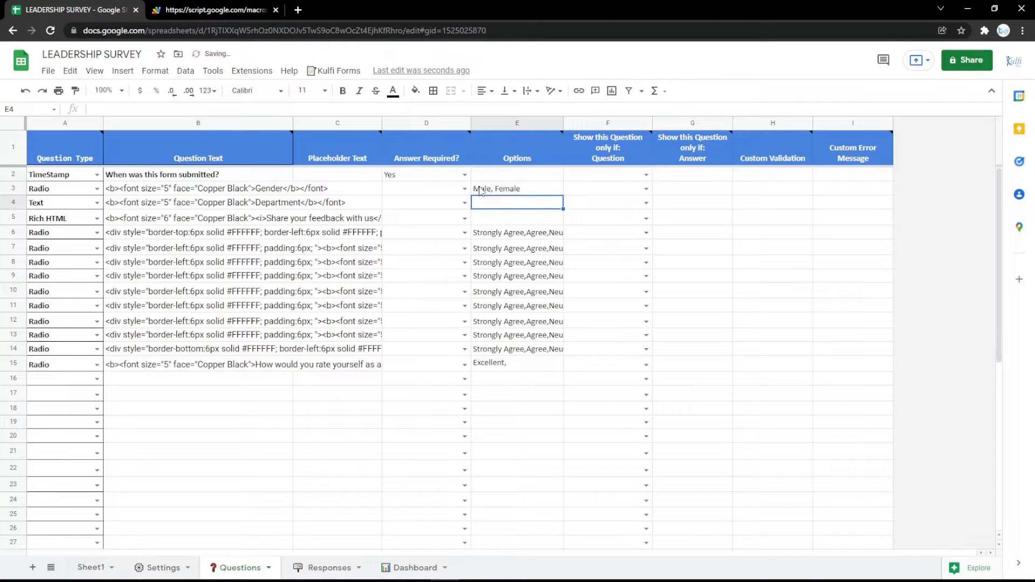
pyautogui.click(151, 6)
pyautogui.press('F5')
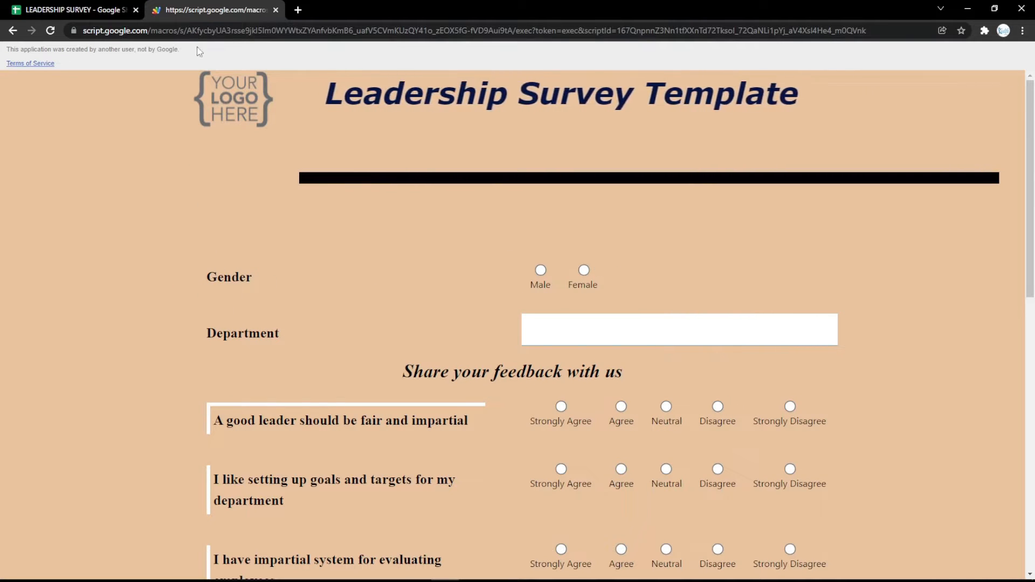
# Change the row 3 question to type File with the label File, and clear its options
pyautogui.click(80, 11)
pyautogui.click(97, 189)
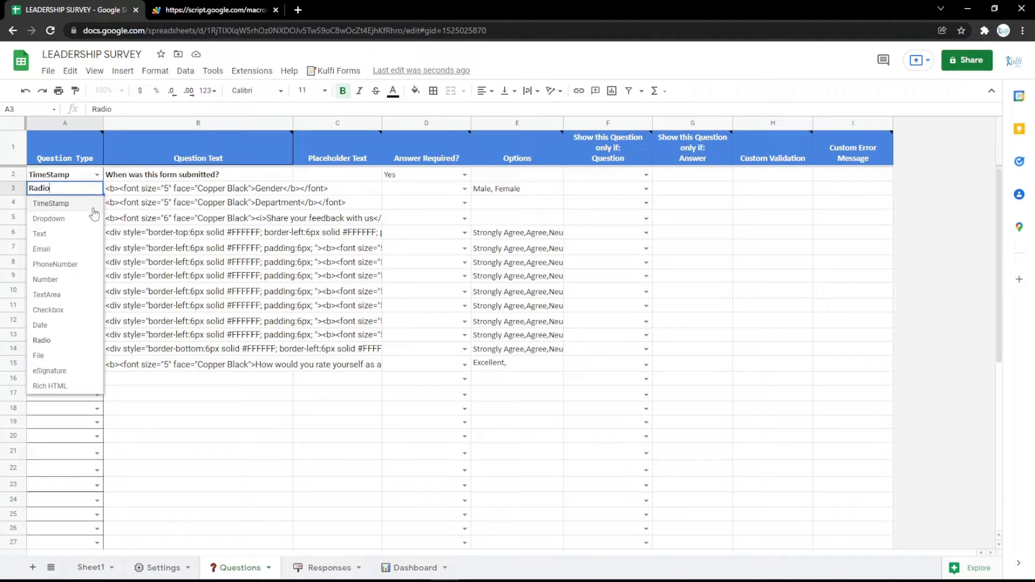
pyautogui.click(43, 358)
pyautogui.doubleClick(274, 188)
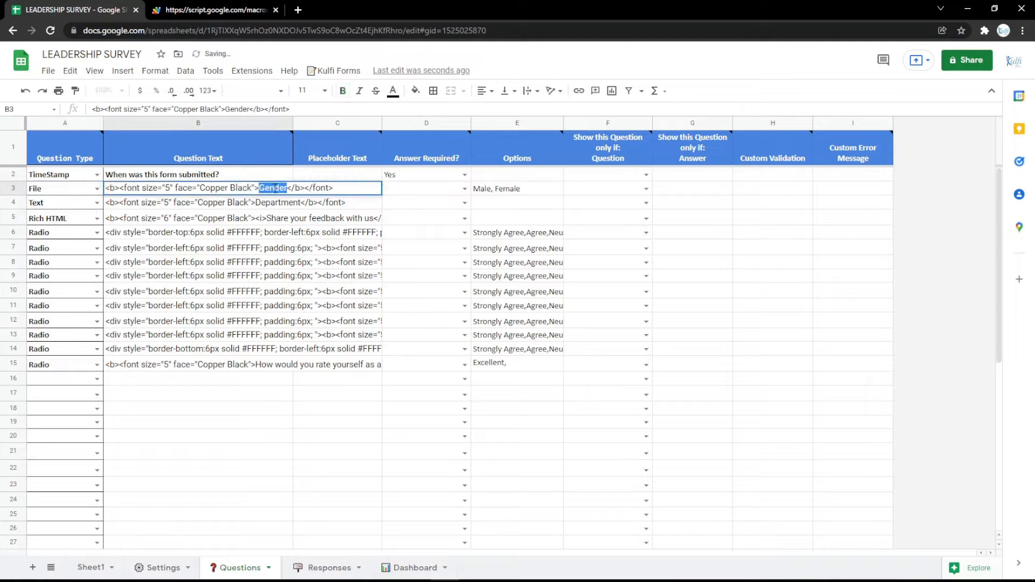
pyautogui.press('Return')
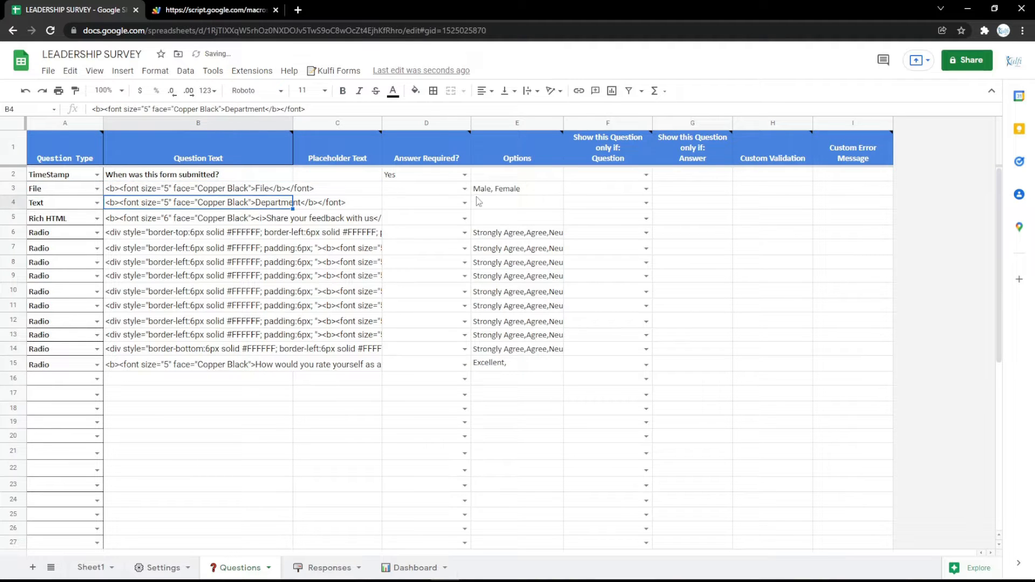
pyautogui.click(497, 190)
# Refresh the live form and test the File field by uploading a file from the computer
pyautogui.click(237, 18)
pyautogui.press('F5')
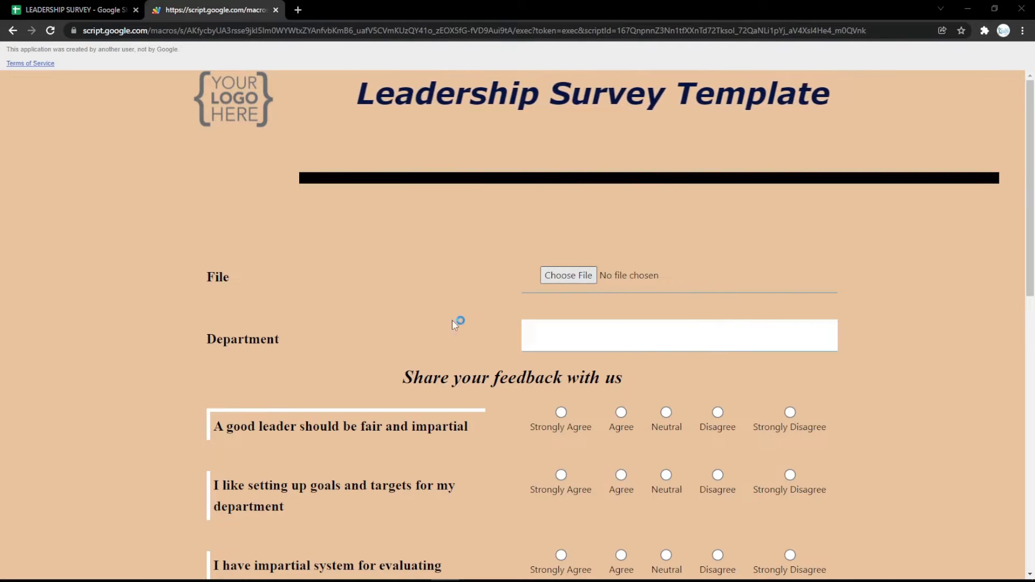
pyautogui.click(568, 275)
pyautogui.doubleClick(139, 120)
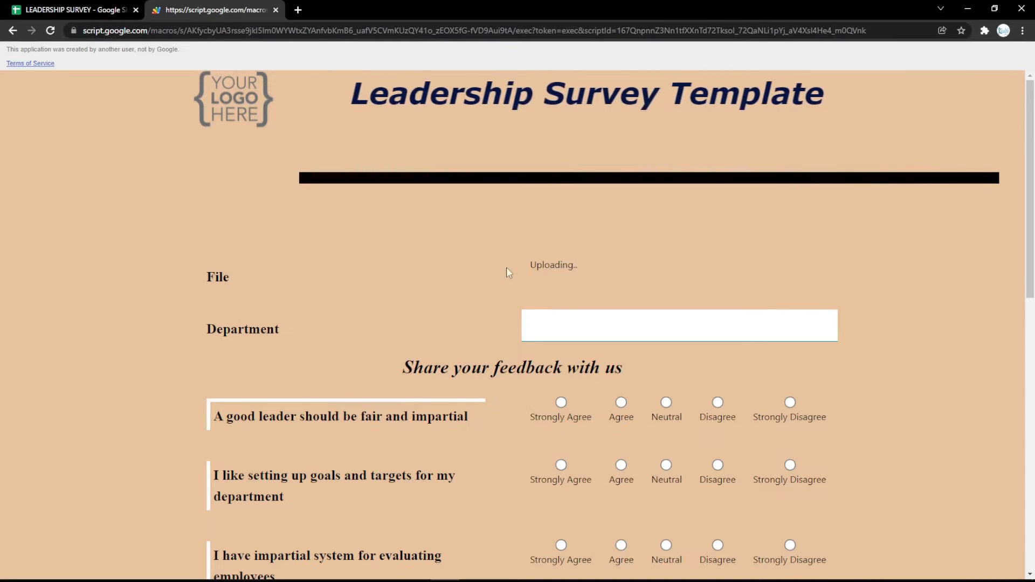
# Change the row 3 question in the spreadsheet to type eSignature and replace its label with Signature
pyautogui.click(84, 7)
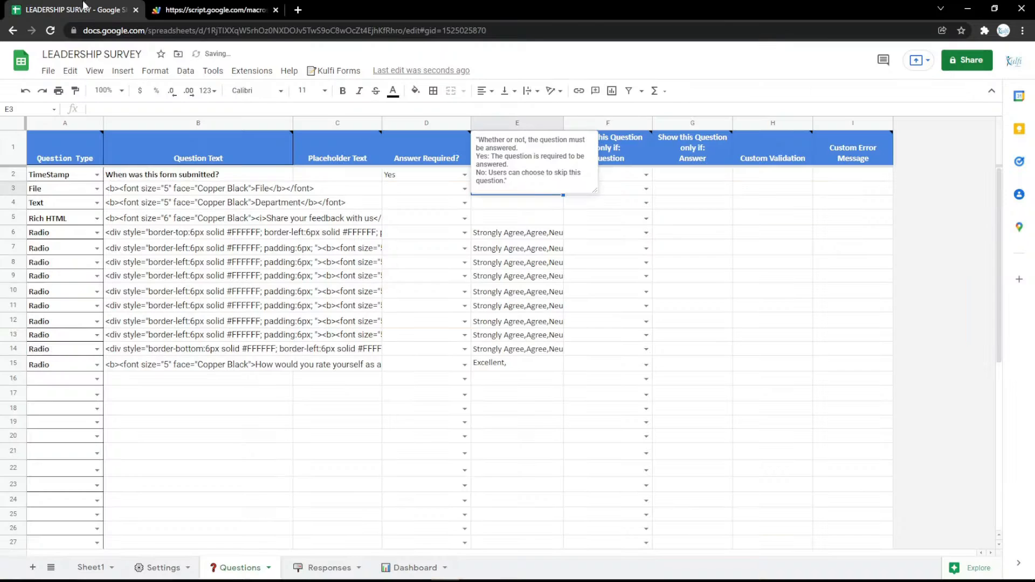
pyautogui.click(98, 189)
pyautogui.click(47, 369)
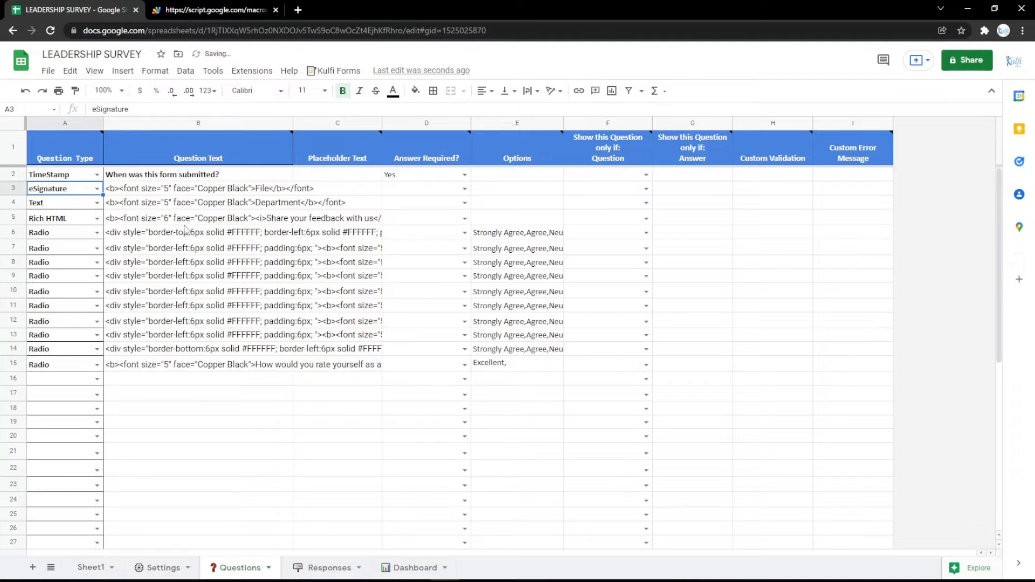
pyautogui.click(209, 193)
pyautogui.press('Return')
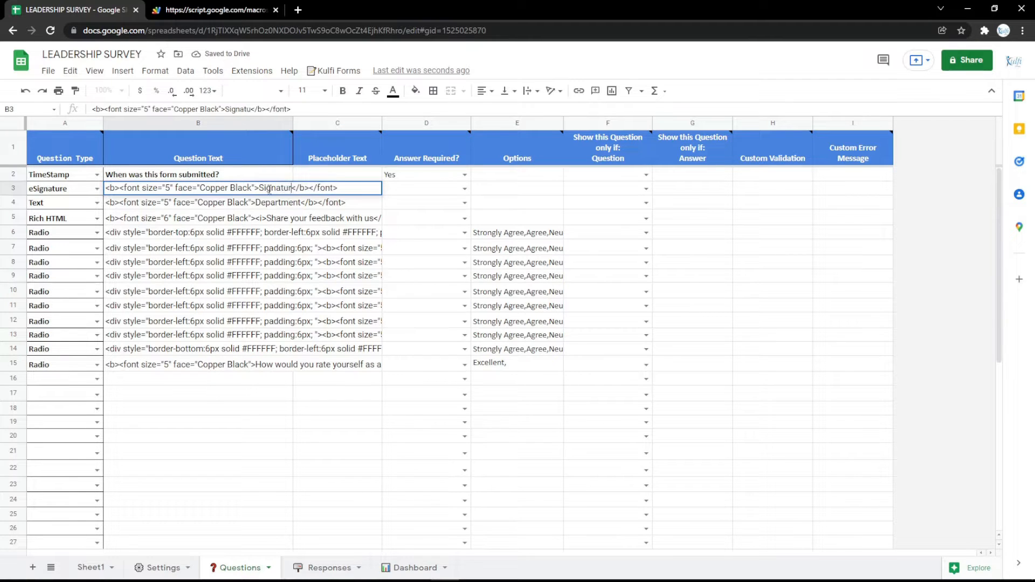
pyautogui.write('re')
pyautogui.press('Return')
# Refresh the live form and test the Signature field by drawing a freehand signature and clearing it, twice
pyautogui.hotkey('ctrl', 'Tab')
pyautogui.press('F5')
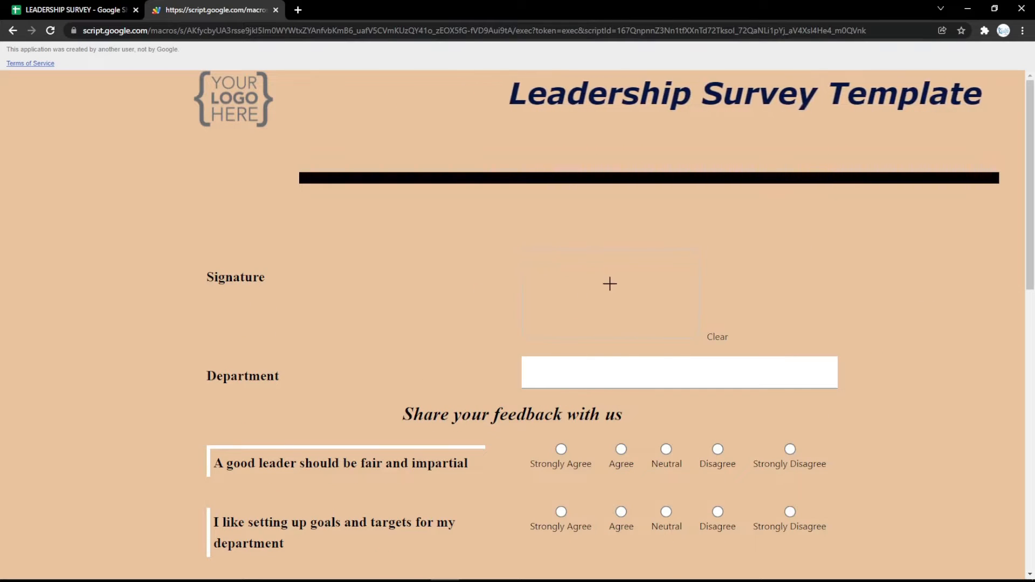
pyautogui.moveTo(610, 284)
pyautogui.mouseDown()
pyautogui.moveTo(585, 272)
pyautogui.moveTo(645, 283)
pyautogui.moveTo(661, 299)
pyautogui.moveTo(668, 284)
pyautogui.moveTo(693, 310)
pyautogui.mouseUp()
pyautogui.click(717, 338)
pyautogui.moveTo(605, 277); pyautogui.dragTo(693, 324)
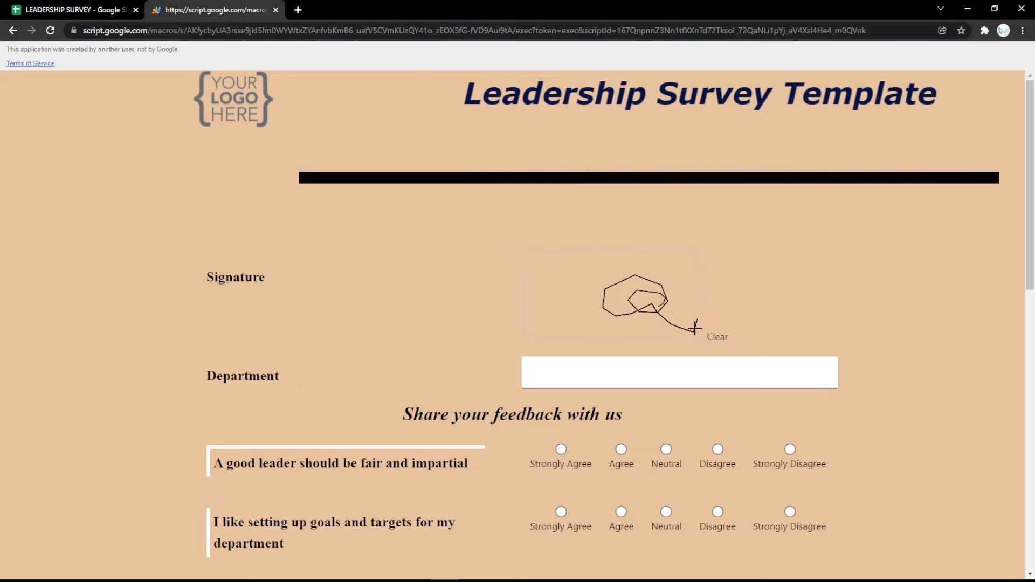
pyautogui.click(718, 337)
# Change the row 3 question in the spreadsheet to type Rich HTML and select its question text cell
pyautogui.click(115, 10)
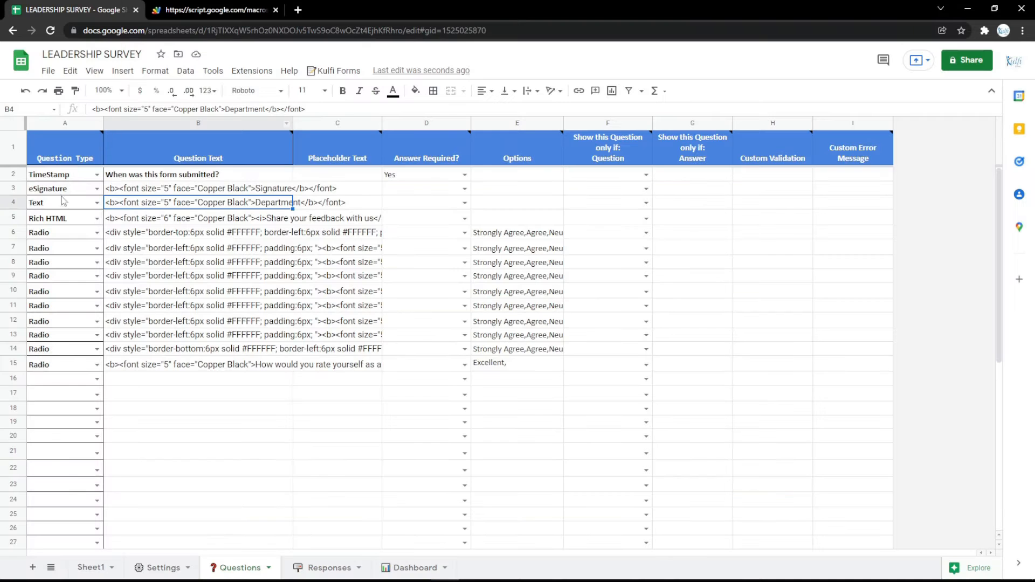
pyautogui.click(97, 188)
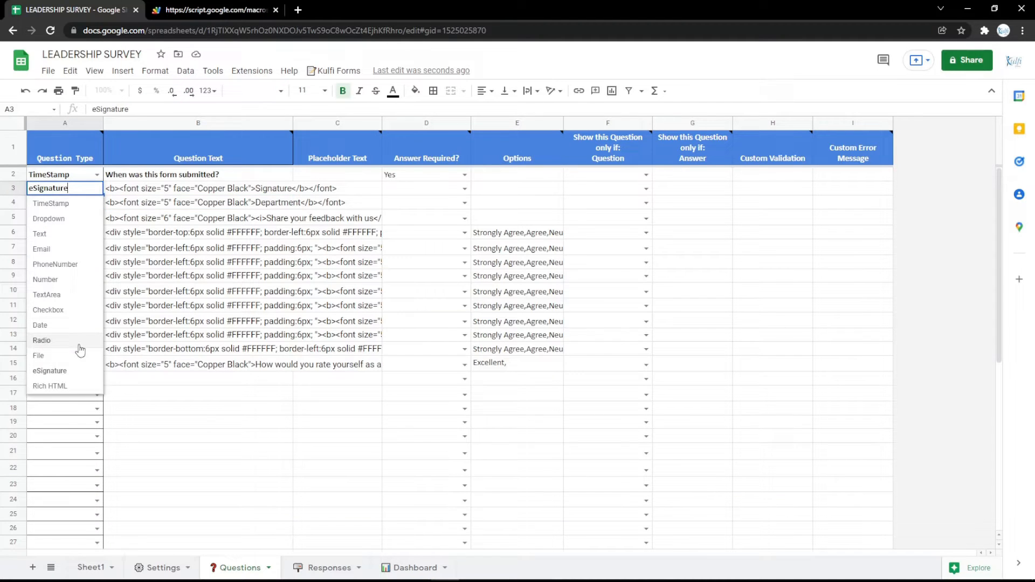
pyautogui.click(76, 386)
pyautogui.doubleClick(269, 187)
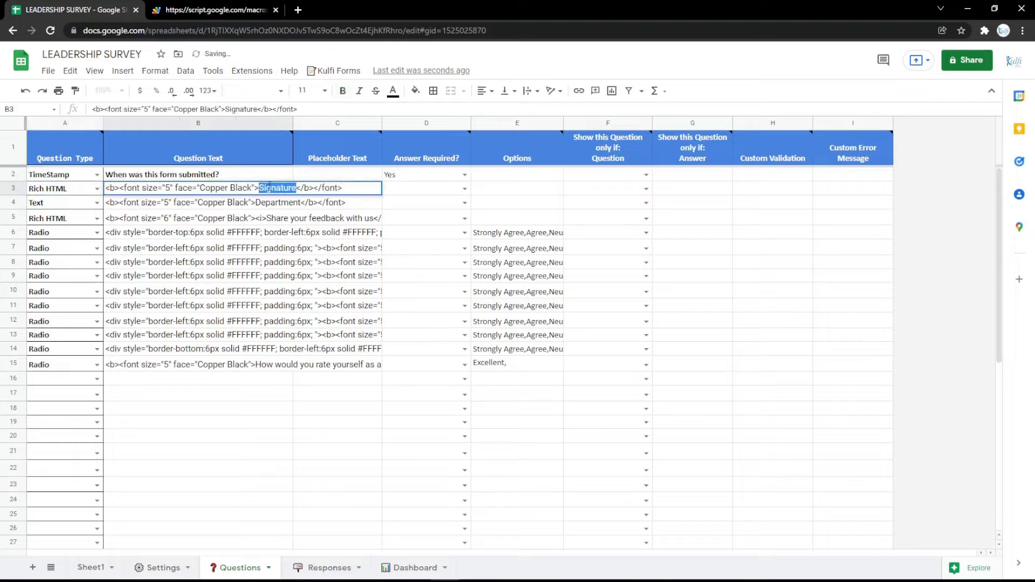
pyautogui.click(266, 217)
pyautogui.press('Up')
pyautogui.press('Up')
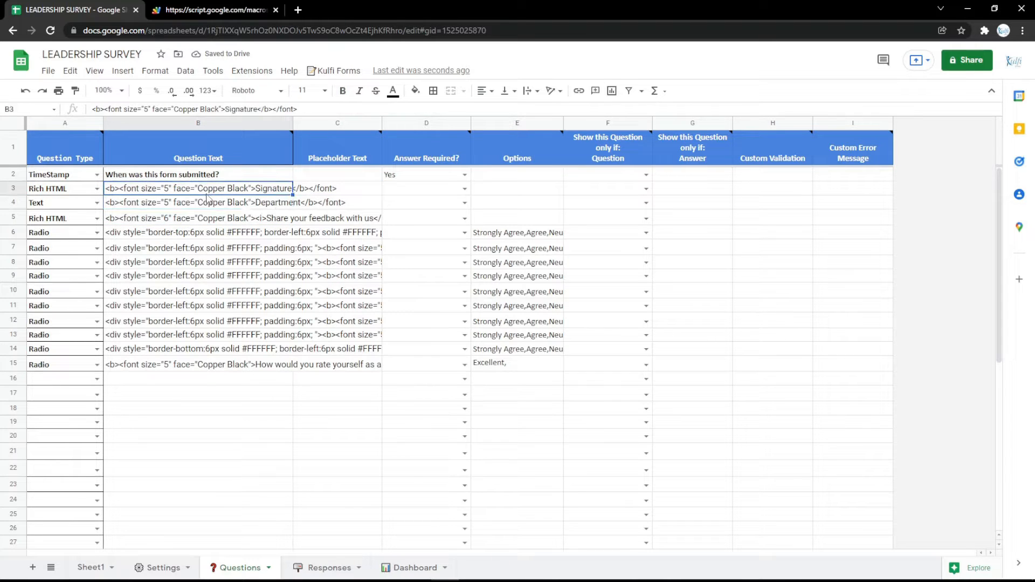
# Open Google Maps in a new browser tab, find Google Indonesia, and copy the HTML for embedding its medium-size map
pyautogui.click(298, 10)
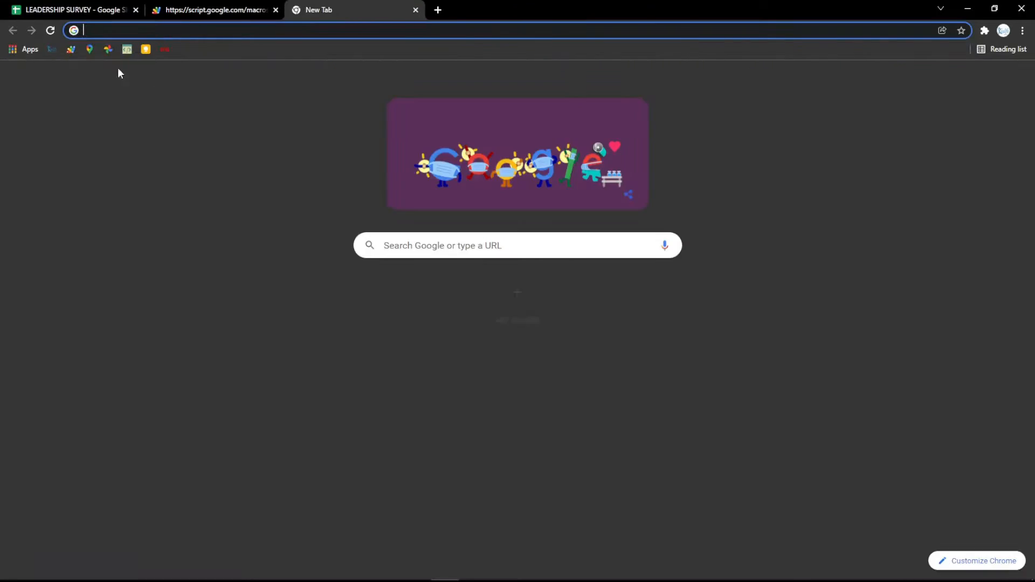
pyautogui.click(89, 51)
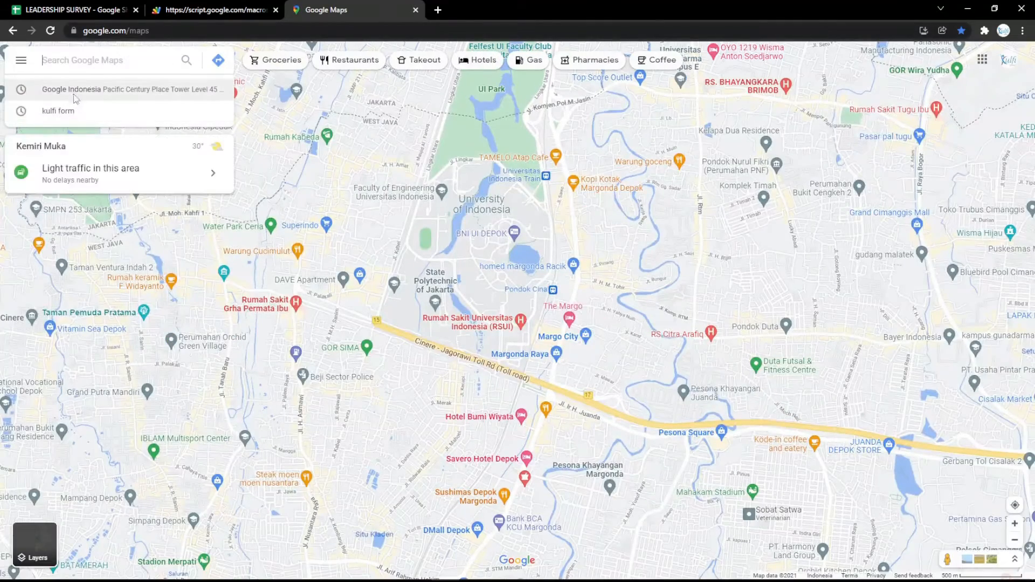
pyautogui.click(71, 90)
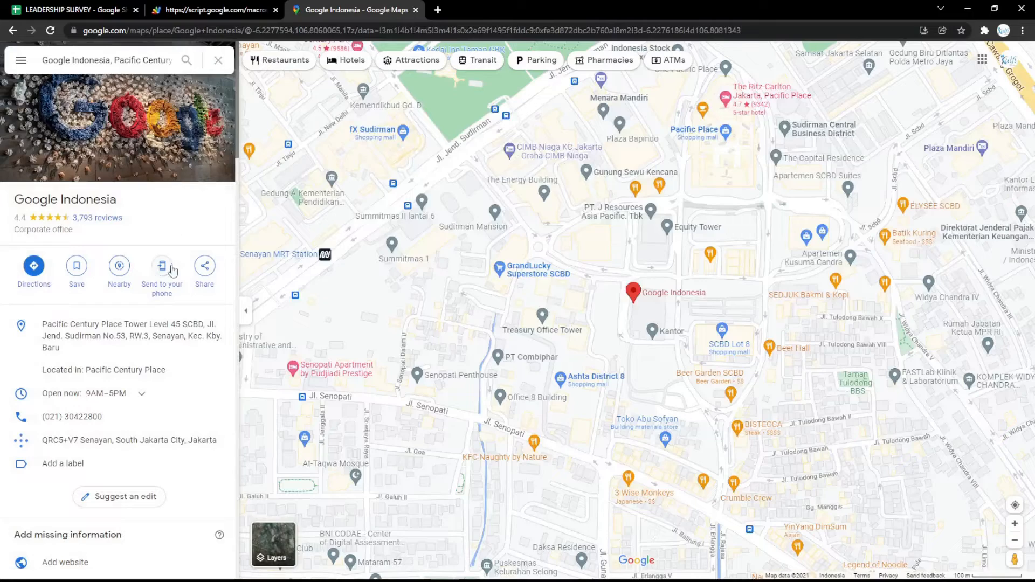
pyautogui.click(204, 267)
pyautogui.click(494, 237)
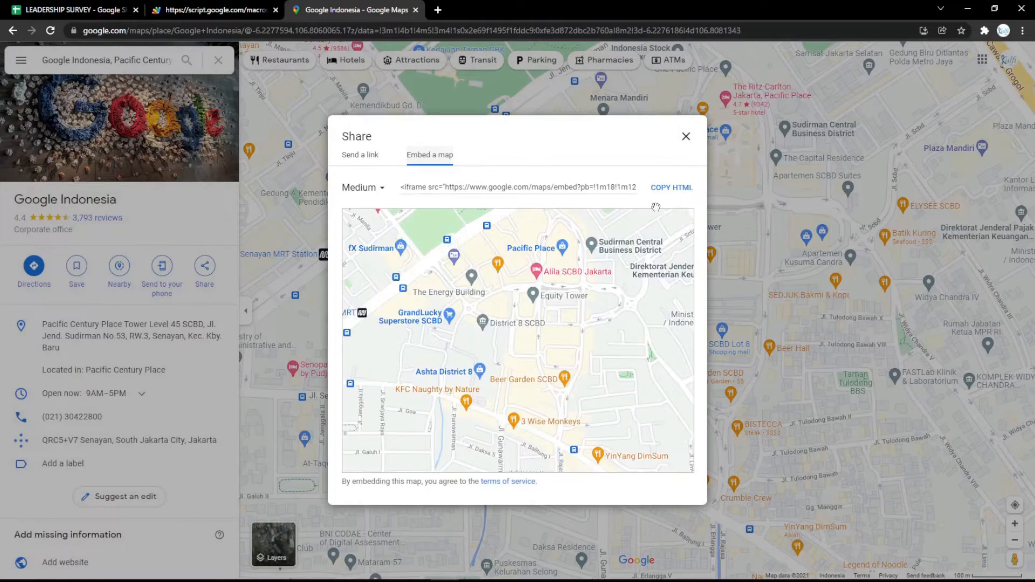
pyautogui.click(671, 189)
pyautogui.click(671, 189)
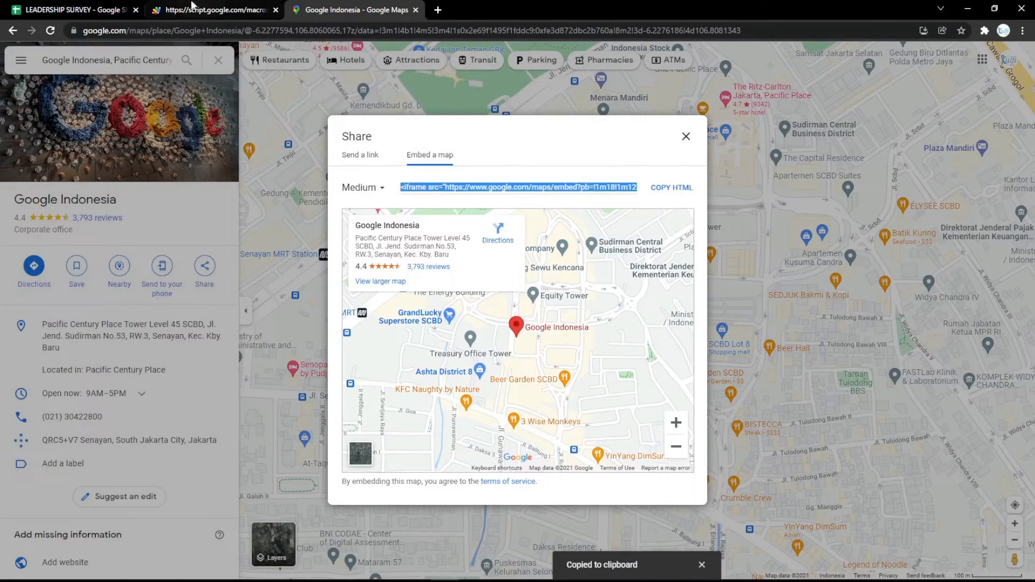
# Paste the map's embed HTML as the row 3 question text in the spreadsheet, and refresh the live form
pyautogui.click(75, 10)
pyautogui.hotkey('ctrl', 'v')
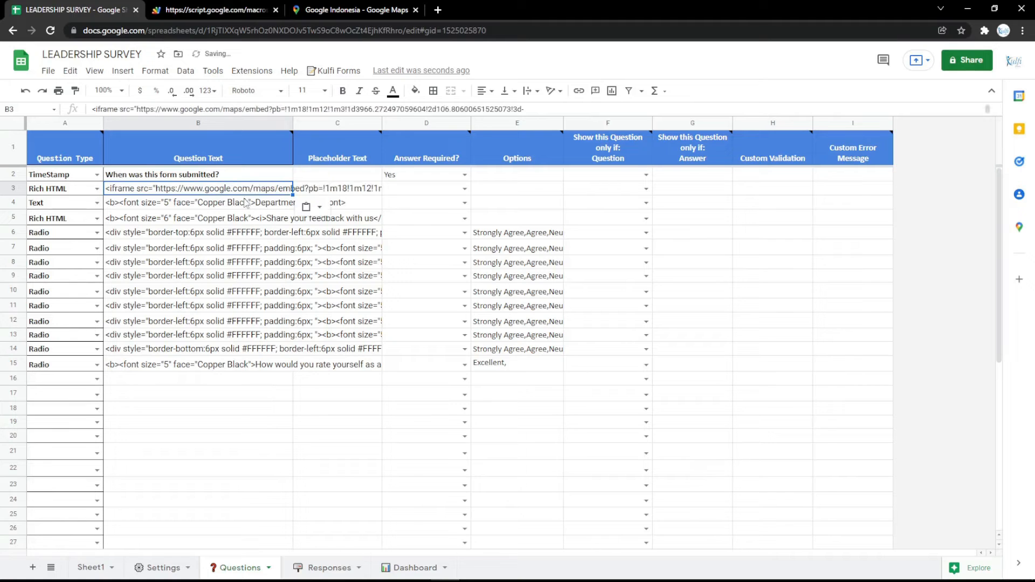
pyautogui.click(200, 9)
pyautogui.press('F5')
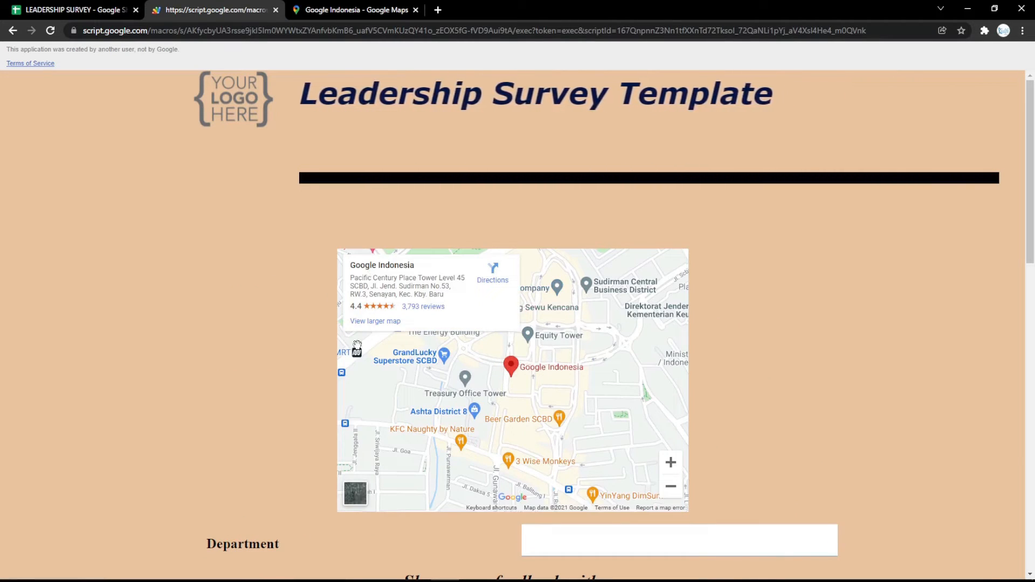
# Delete row 3 with the embedded map from the Questions sheet, and refresh the live form
pyautogui.click(100, 7)
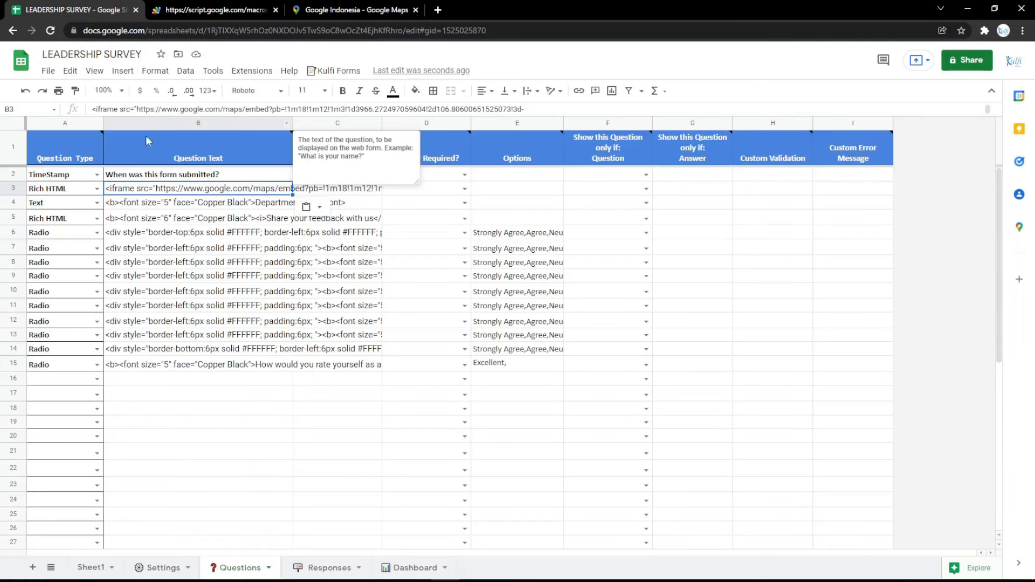
pyautogui.click(13, 188)
pyautogui.rightClick(13, 188)
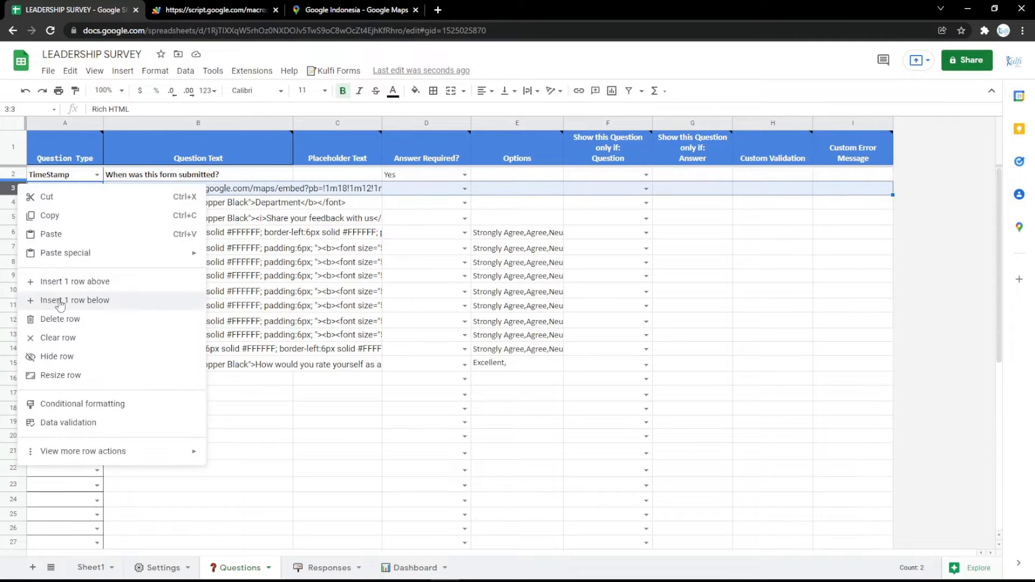
pyautogui.click(60, 317)
pyautogui.click(198, 9)
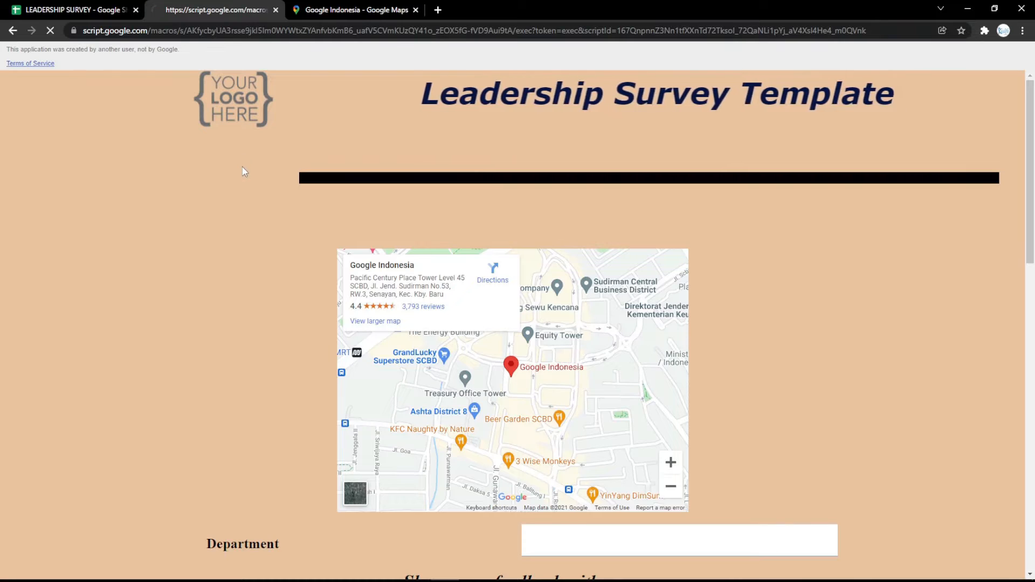
pyautogui.press('F5')
# Set the Body Background Color cell in the Settings sheet to light pink, and check the refreshed live form
pyautogui.click(25, 6)
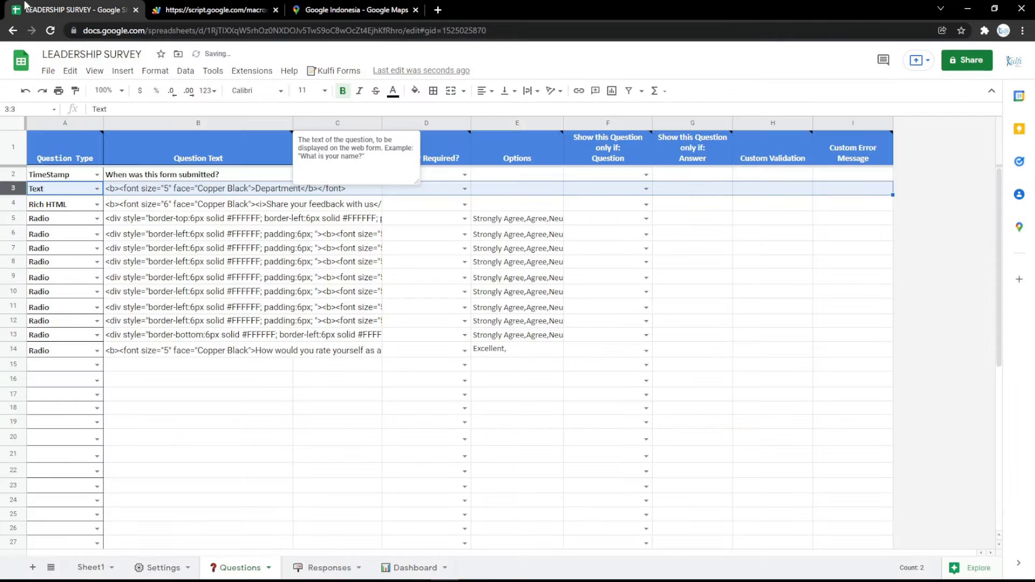
pyautogui.click(160, 568)
pyautogui.click(313, 277)
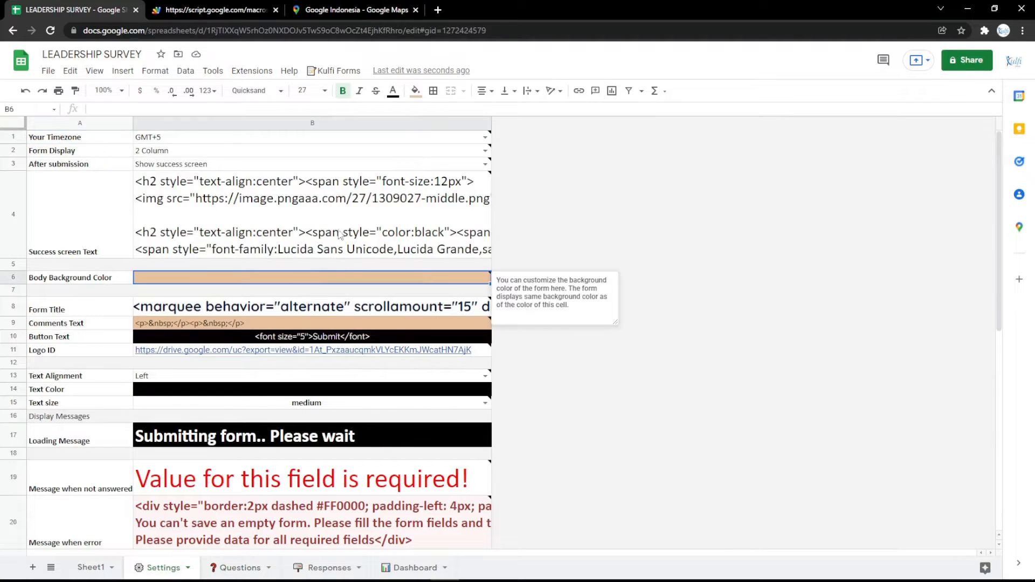
pyautogui.click(415, 91)
pyautogui.click(534, 217)
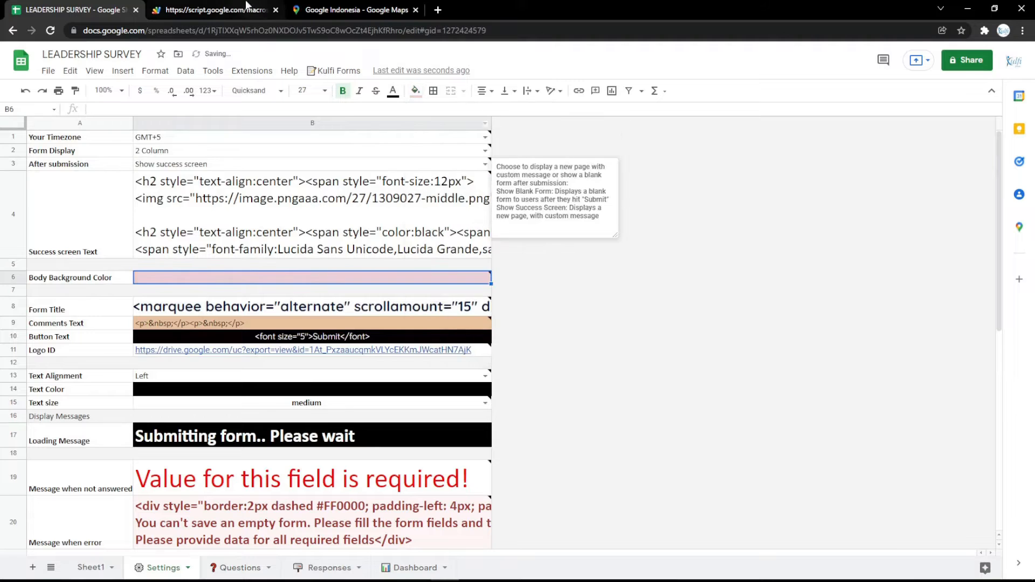
pyautogui.click(248, 5)
pyautogui.press('F5')
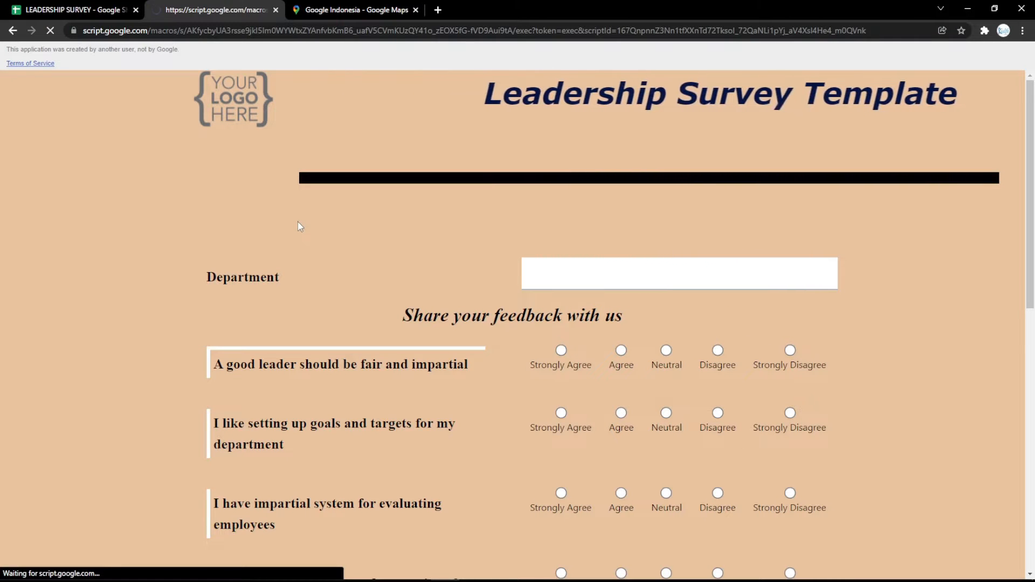
pyautogui.scroll(-10, 299, 226)
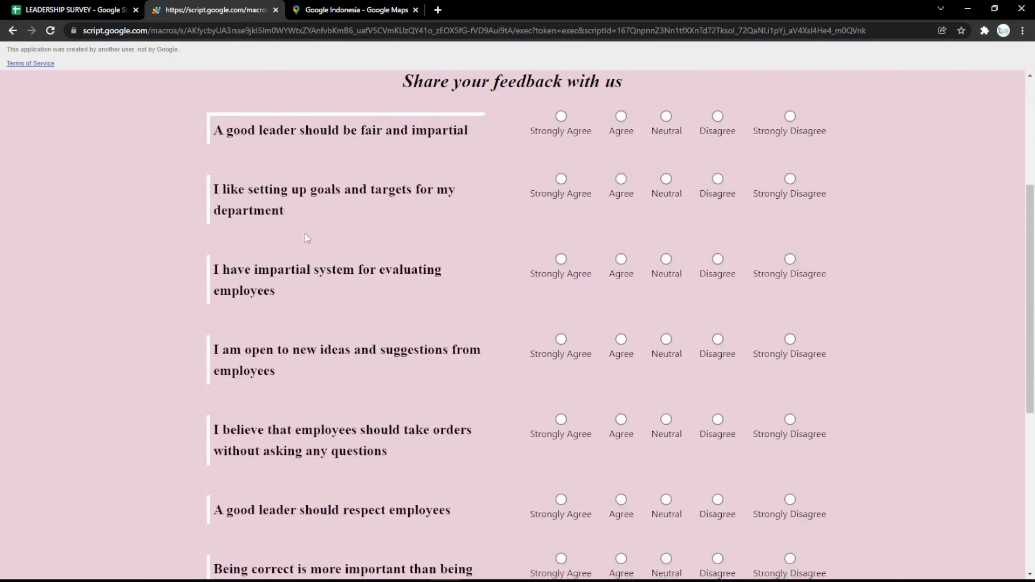
# Set the fill of the Button Text cell in the Settings sheet to magenta, and check the Submit button on the refreshed live form
pyautogui.scroll(10, 307, 242)
pyautogui.click(76, 10)
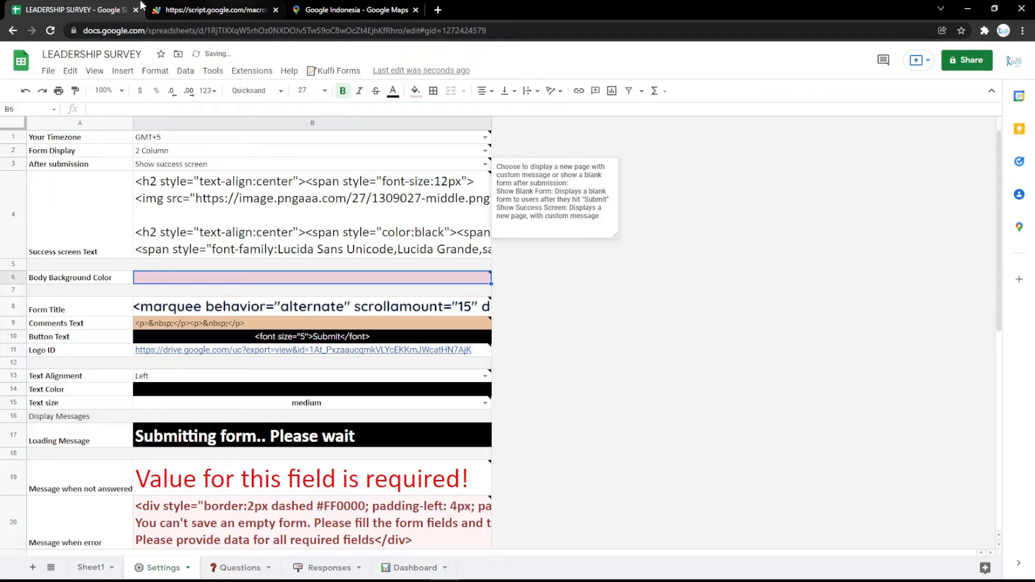
pyautogui.click(261, 339)
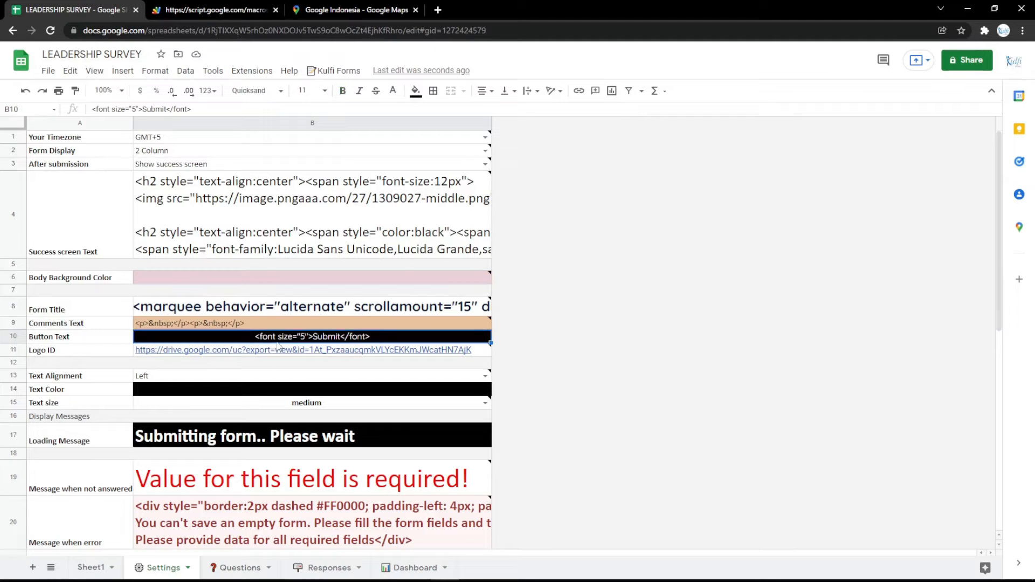
pyautogui.click(415, 90)
pyautogui.click(538, 205)
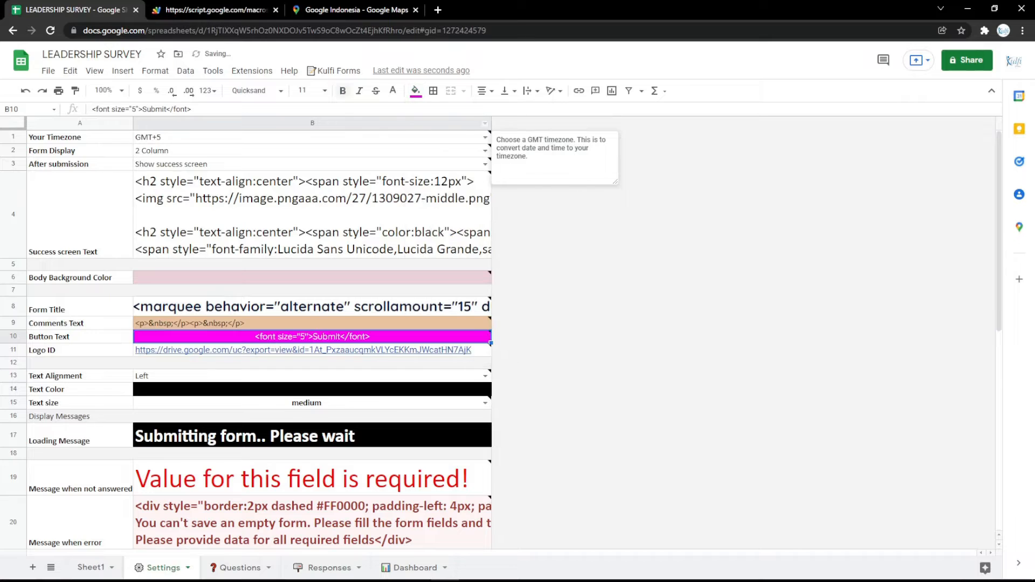
pyautogui.click(236, 9)
pyautogui.press('F5')
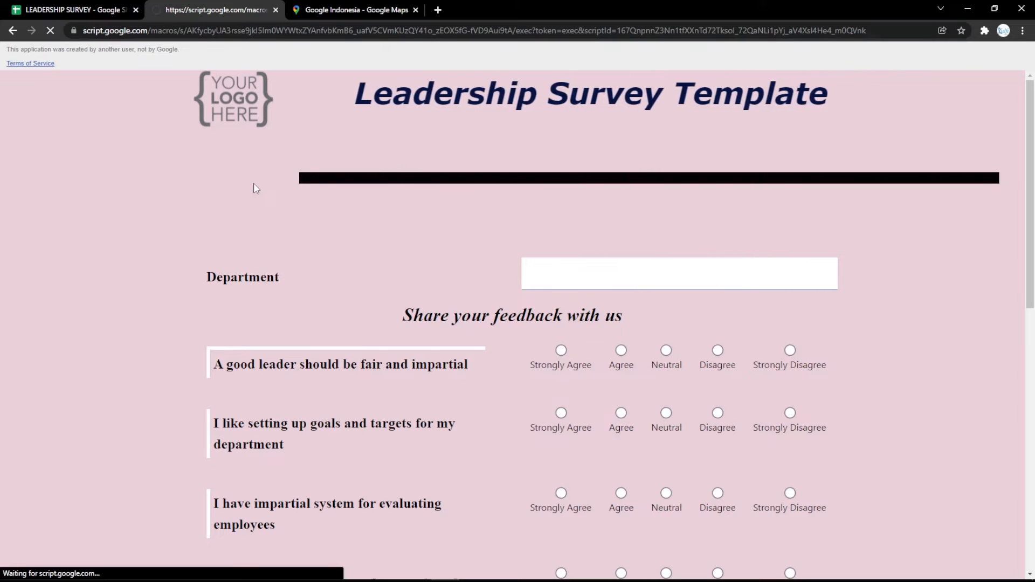
pyautogui.scroll(-10, 264, 227)
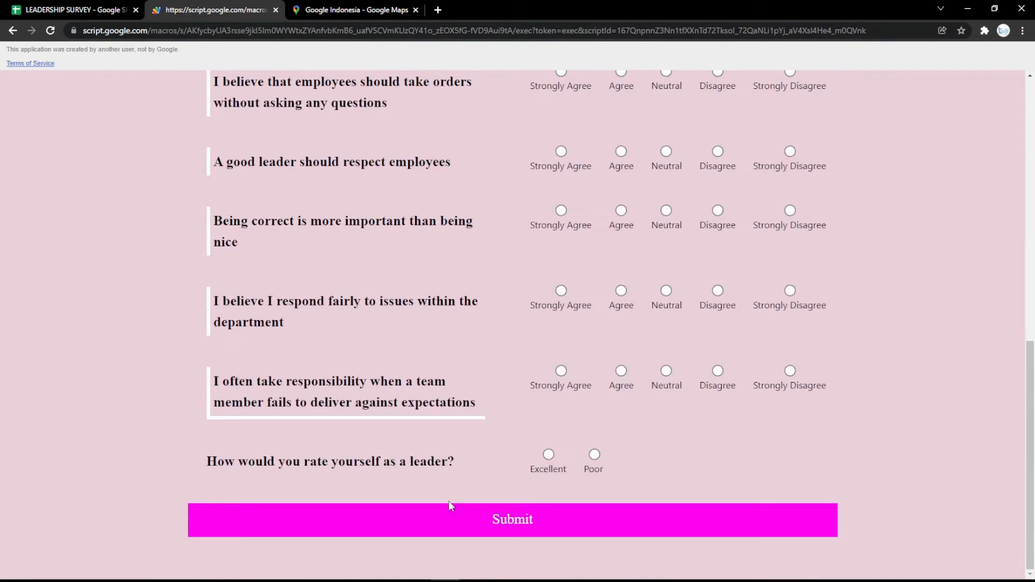
# Replace the Logo ID link in the Settings sheet with the URL of the bookmarked "Your logo here contact us" image, and refresh the live form
pyautogui.click(84, 8)
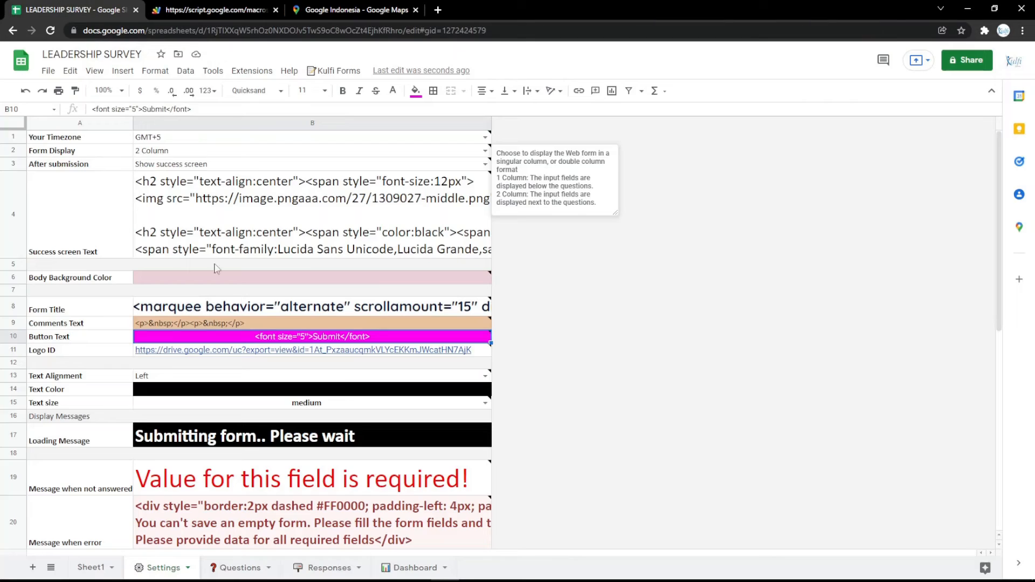
pyautogui.click(267, 354)
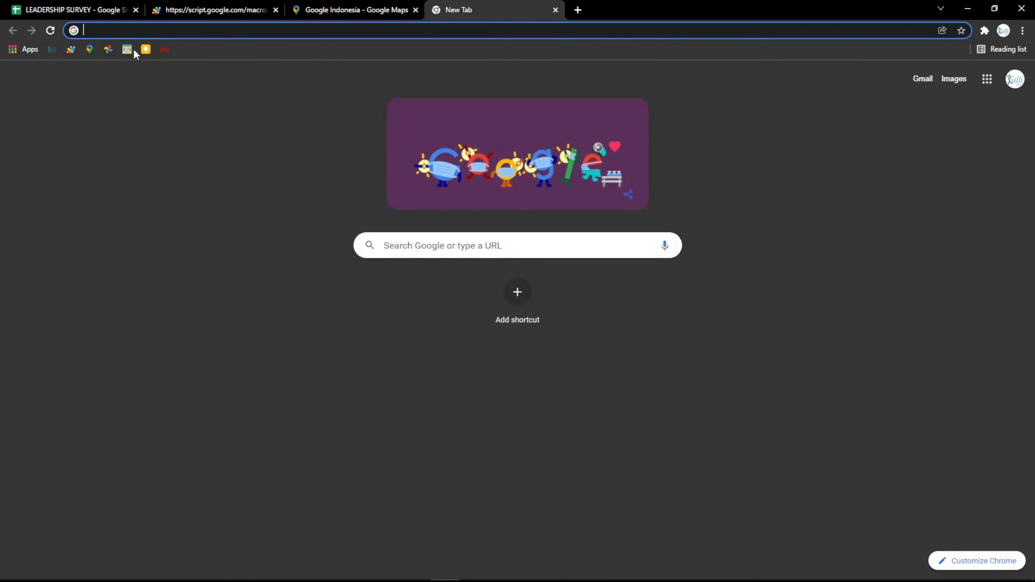
pyautogui.click(104, 50)
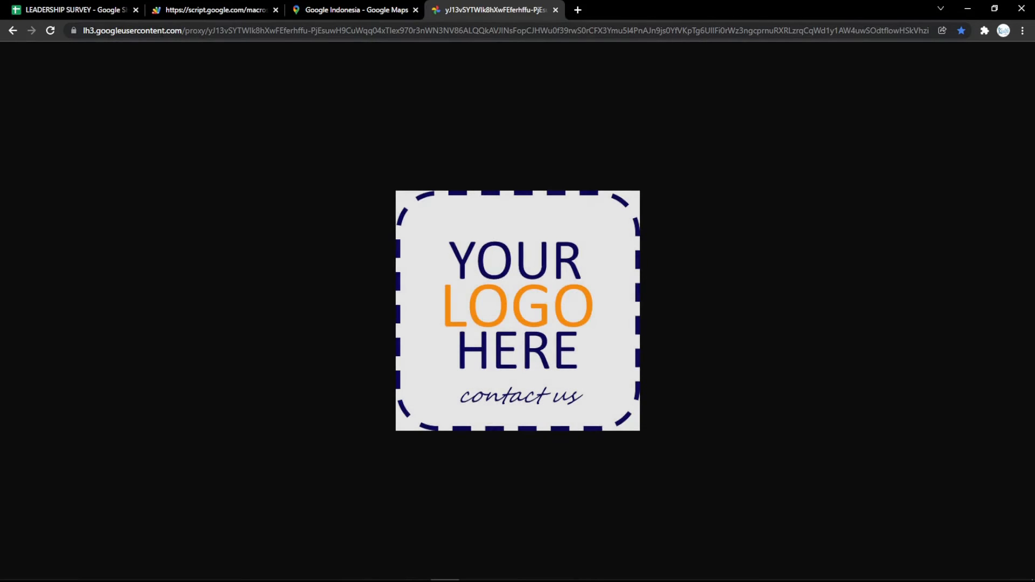
pyautogui.click(162, 32)
pyautogui.click(81, 10)
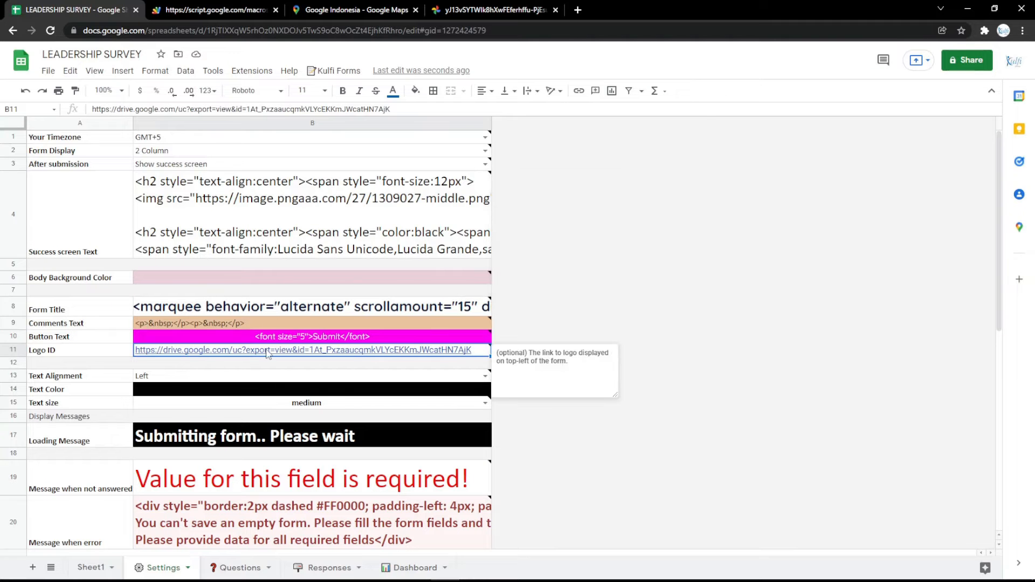
pyautogui.hotkey('ctrl', 'v')
pyautogui.click(237, 10)
pyautogui.press('F5')
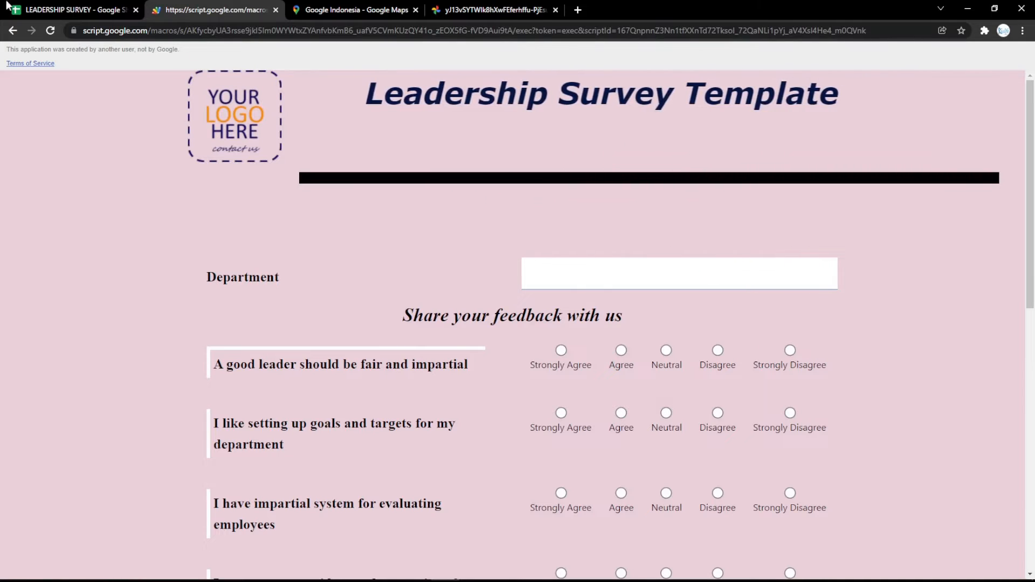
# Set the Text Color cell in the Settings sheet to magenta, and check the question text on the refreshed live form
pyautogui.click(8, 6)
pyautogui.click(279, 388)
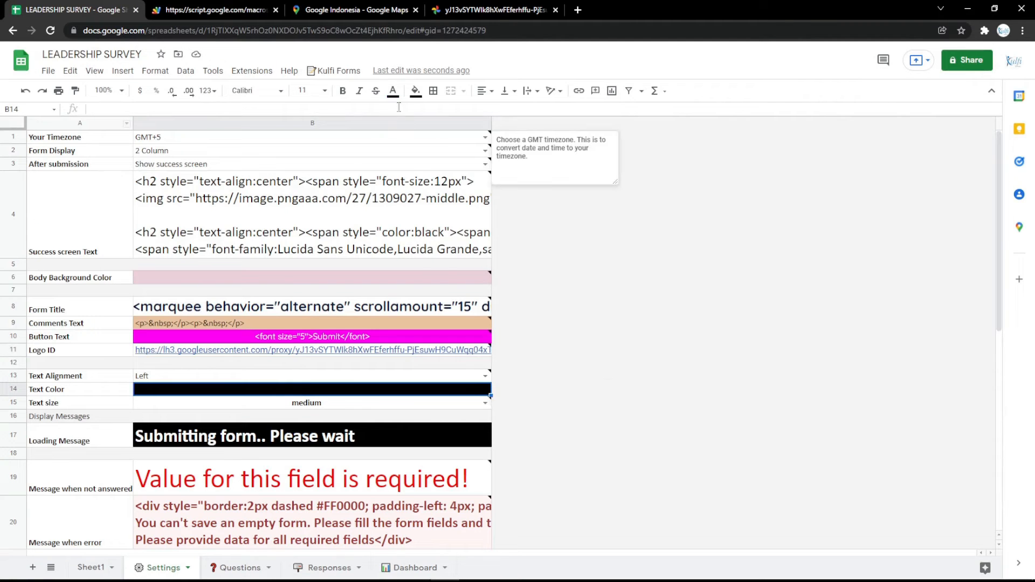
pyautogui.click(415, 91)
pyautogui.click(536, 203)
pyautogui.click(216, 10)
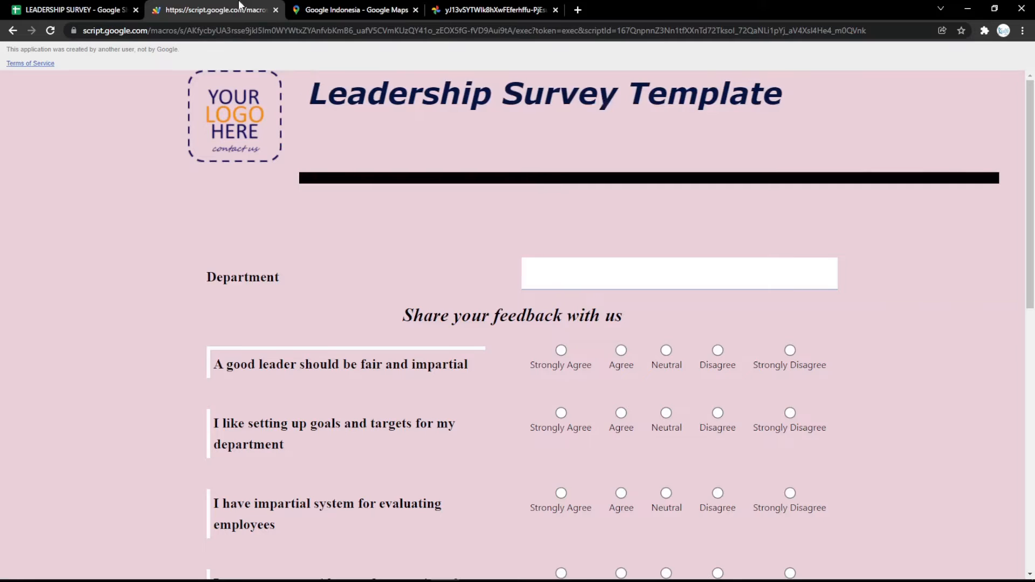
pyautogui.press('F5')
pyautogui.scroll(-10, 362, 228)
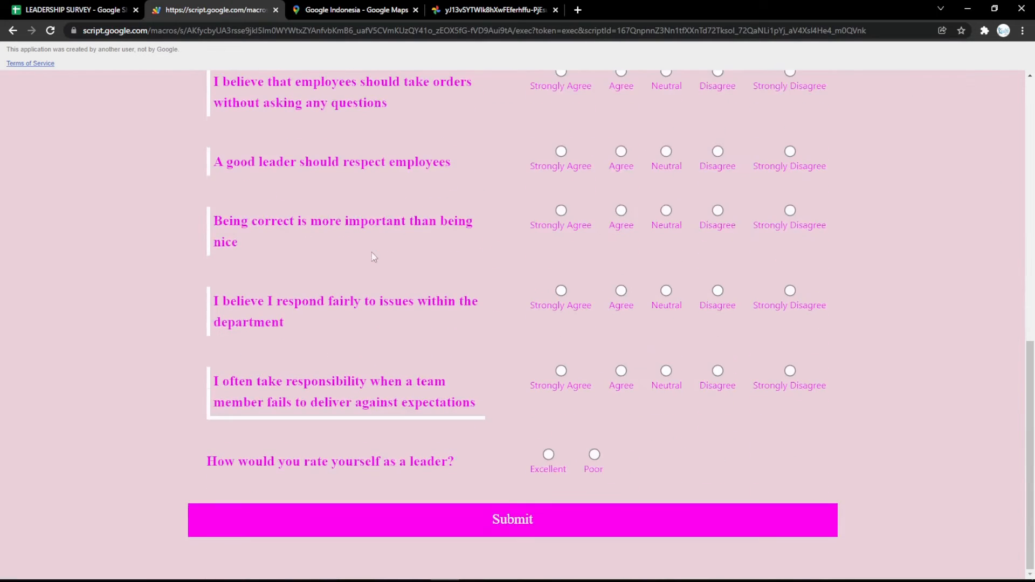
pyautogui.scroll(10, 371, 267)
# Change the Loading Message in the Settings sheet to "Submitting form.. Please wait a minutes", and return to the live form
pyautogui.click(112, 10)
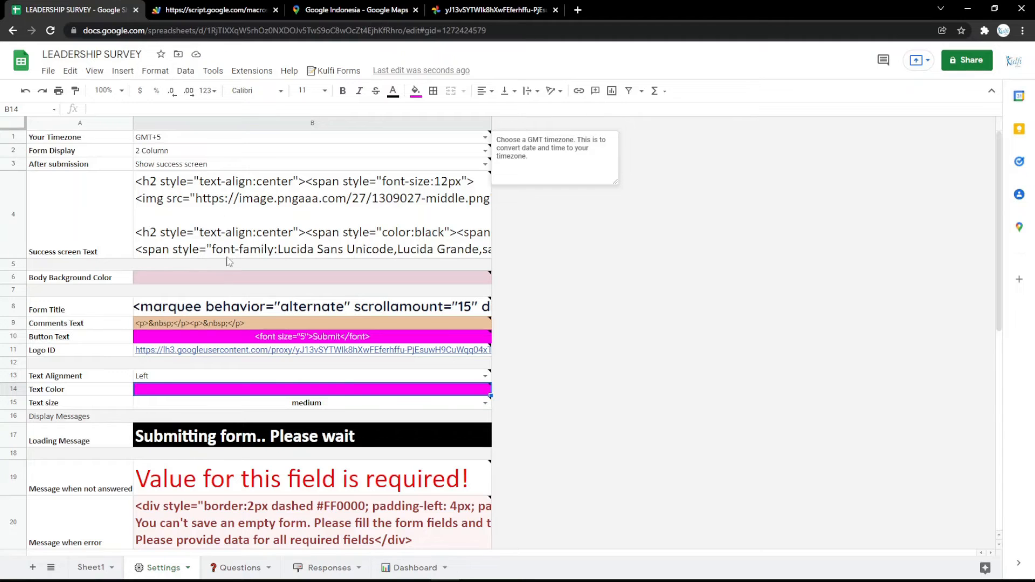
pyautogui.click(288, 433)
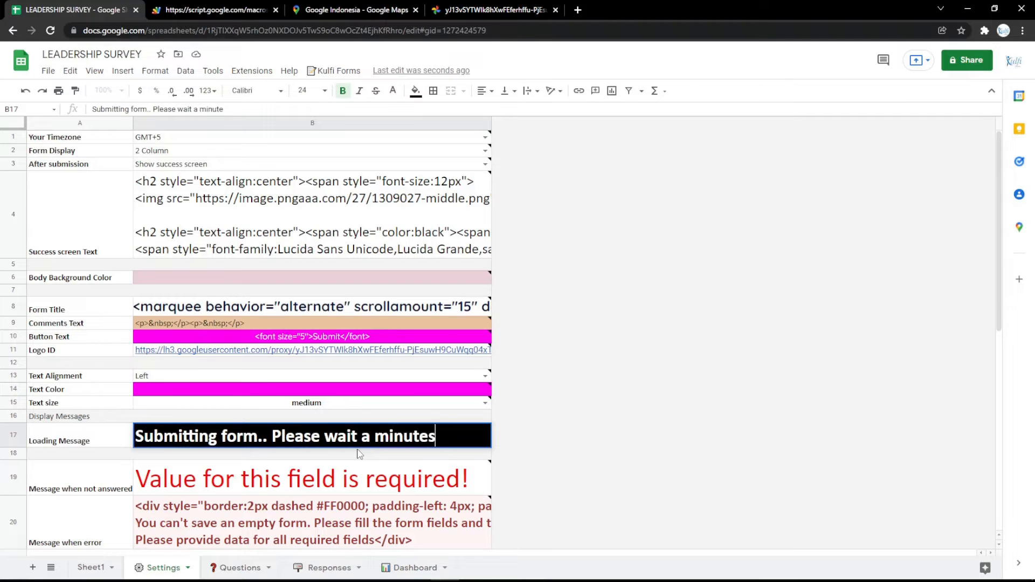
pyautogui.press('Return')
pyautogui.click(216, 10)
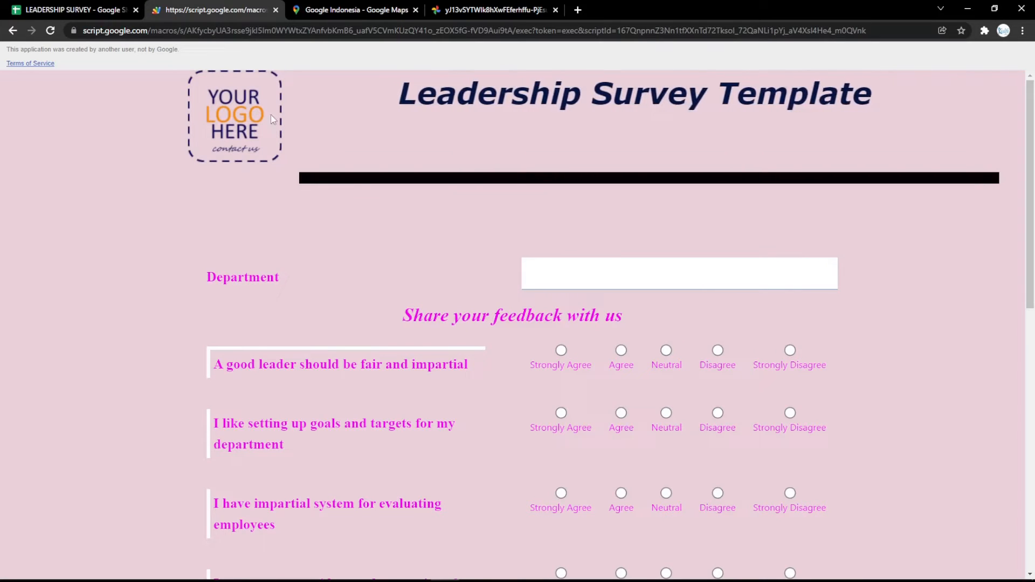
# View the Form Title code in the spreadsheet, and enter "LEADERSHIP SURVEY" in the bookmarked Online HTML Editor in a new browser tab
pyautogui.click(16, 7)
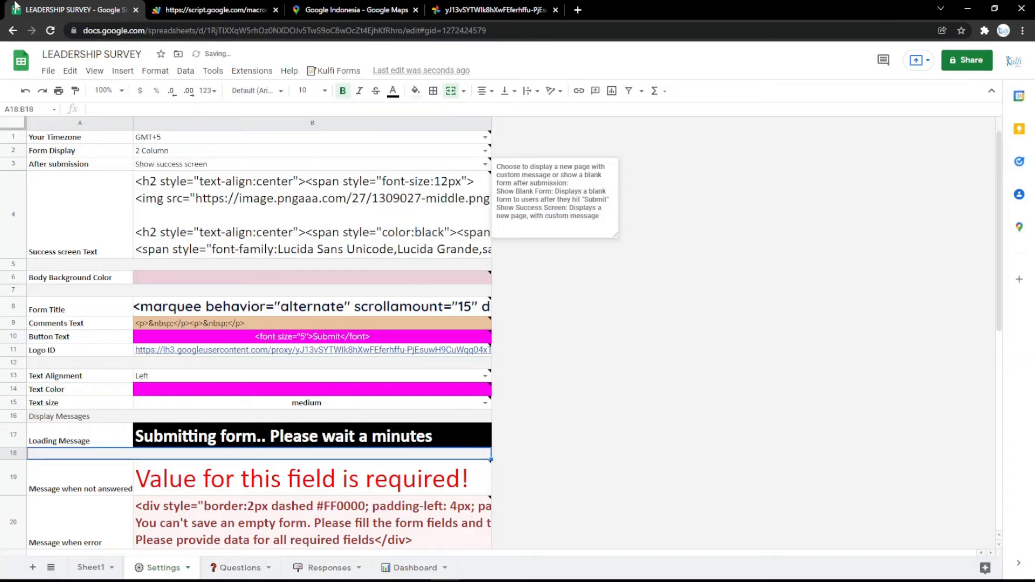
pyautogui.click(334, 311)
pyautogui.doubleClick(334, 311)
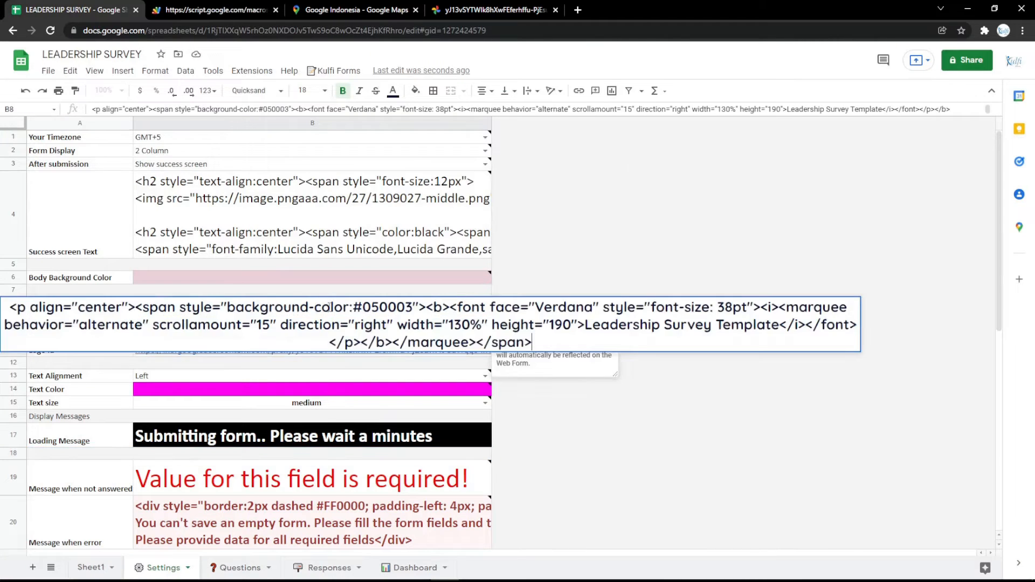
pyautogui.click(356, 380)
pyautogui.click(578, 10)
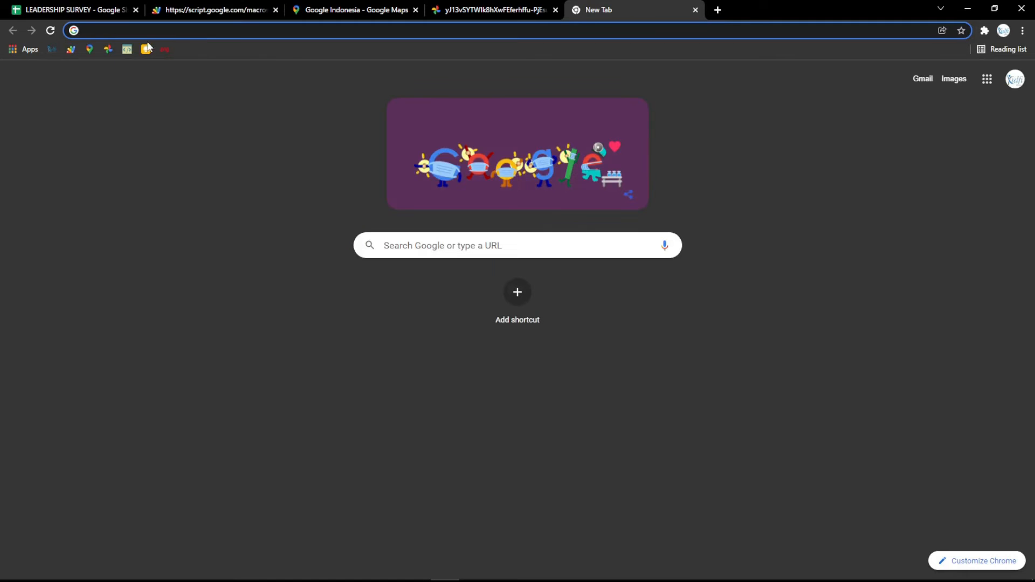
pyautogui.click(129, 50)
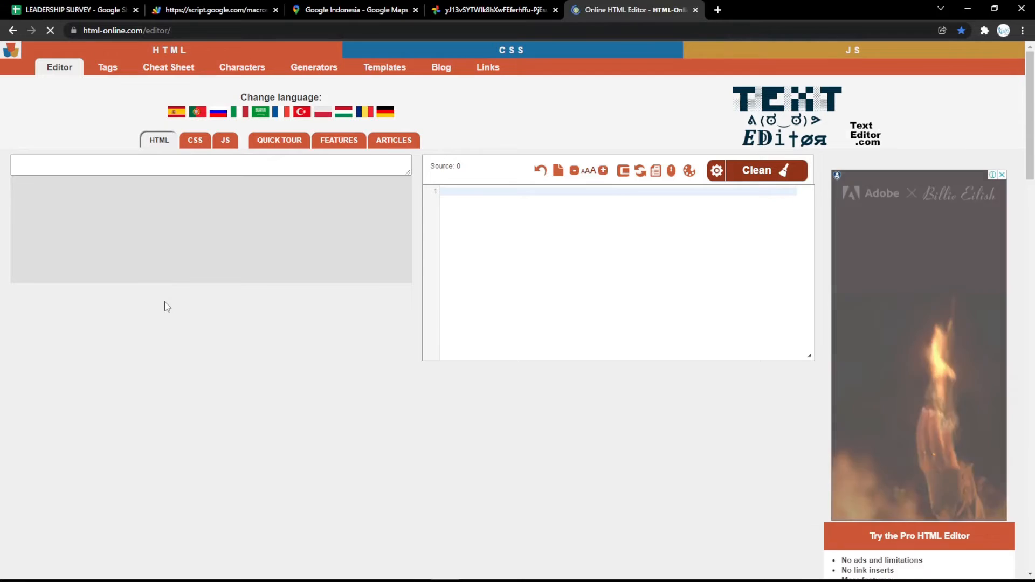
pyautogui.write('LEAD')
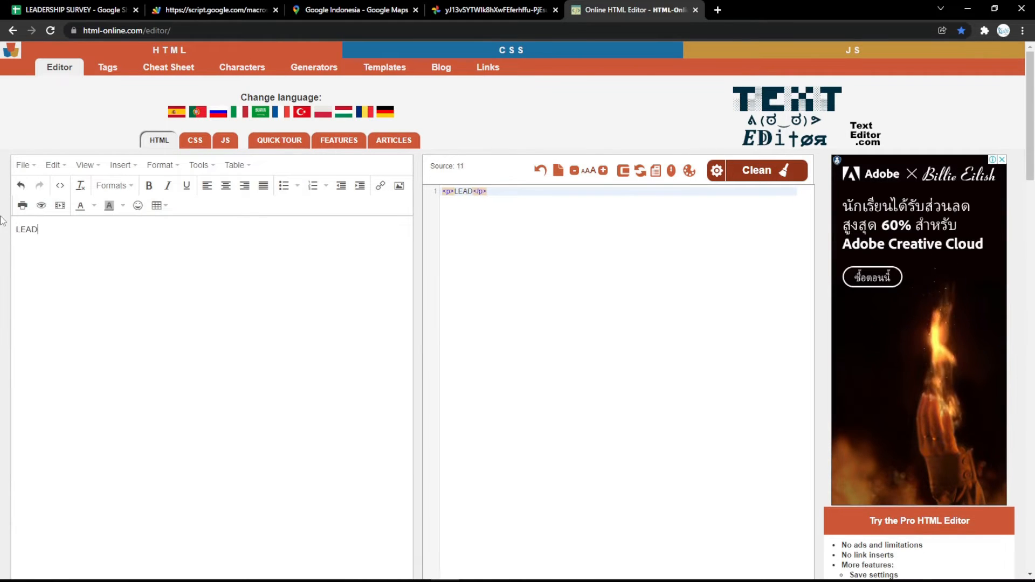
pyautogui.write('ERSHIP SURVEY')
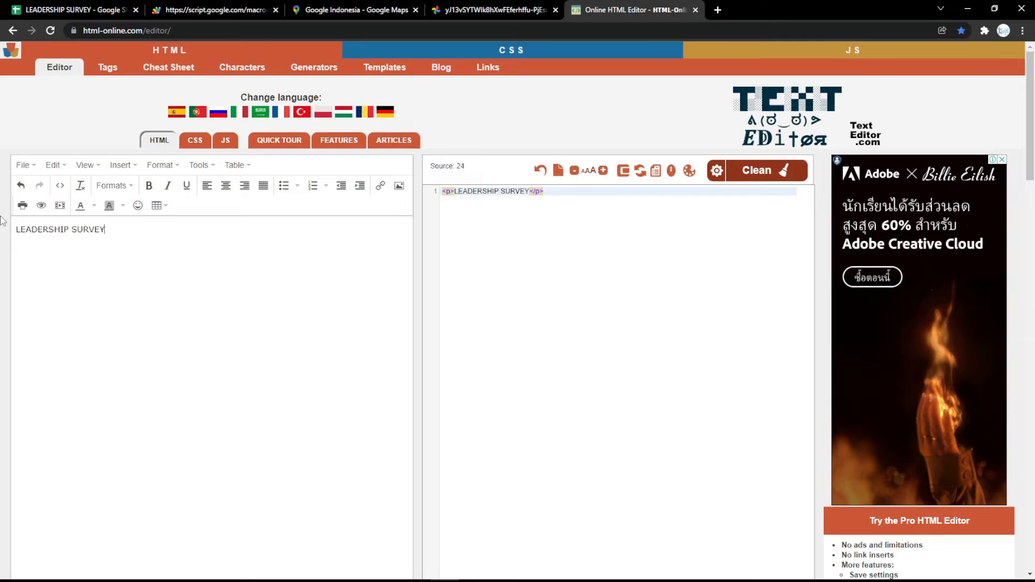
# Format the LEADERSHIP SURVEY text as a centered Heading 1 in bold, italic and underlined magenta (#ff00ff)
pyautogui.hotkey('ctrl', 'a')
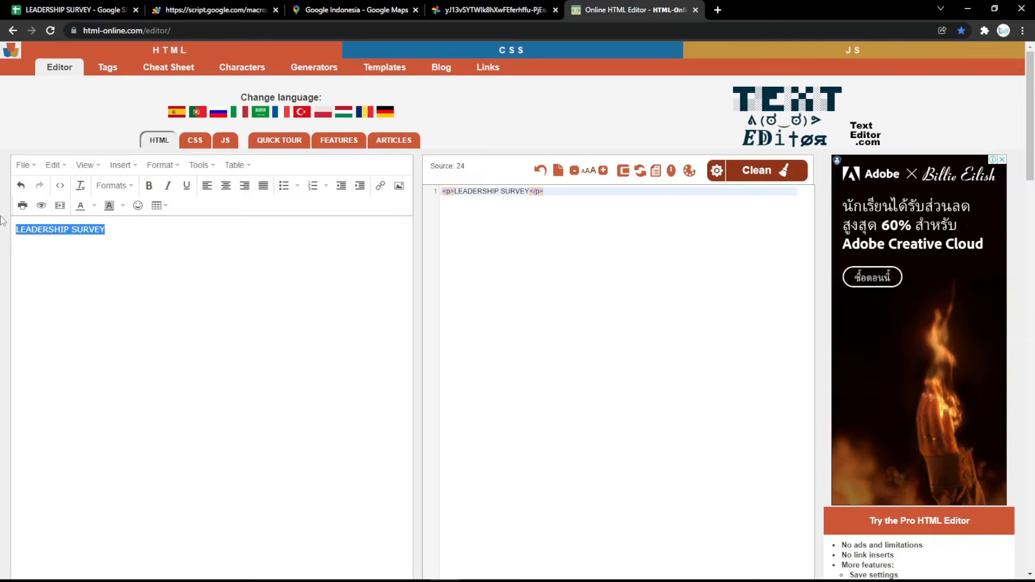
pyautogui.click(226, 185)
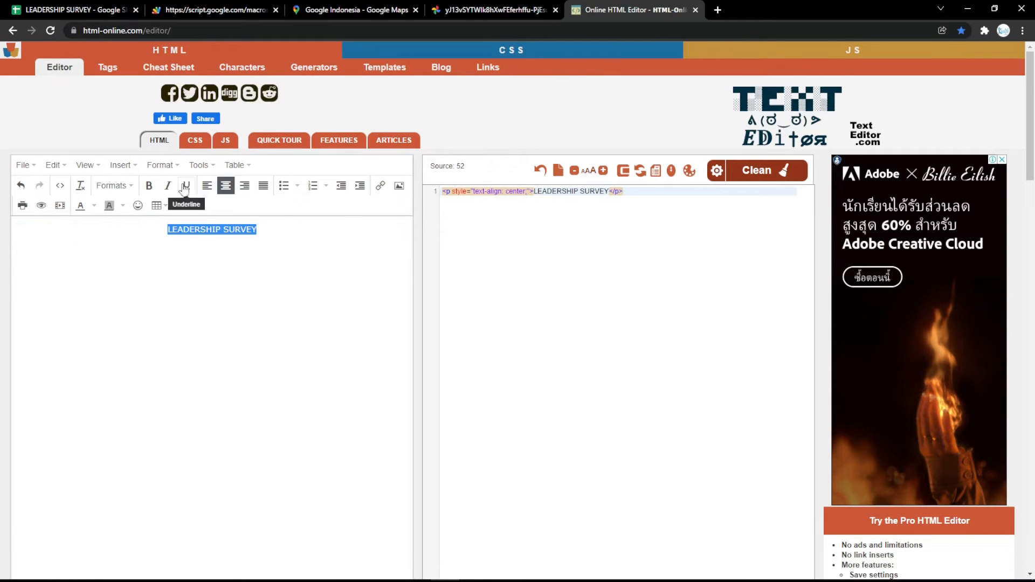
pyautogui.click(149, 185)
pyautogui.click(168, 185)
pyautogui.click(187, 185)
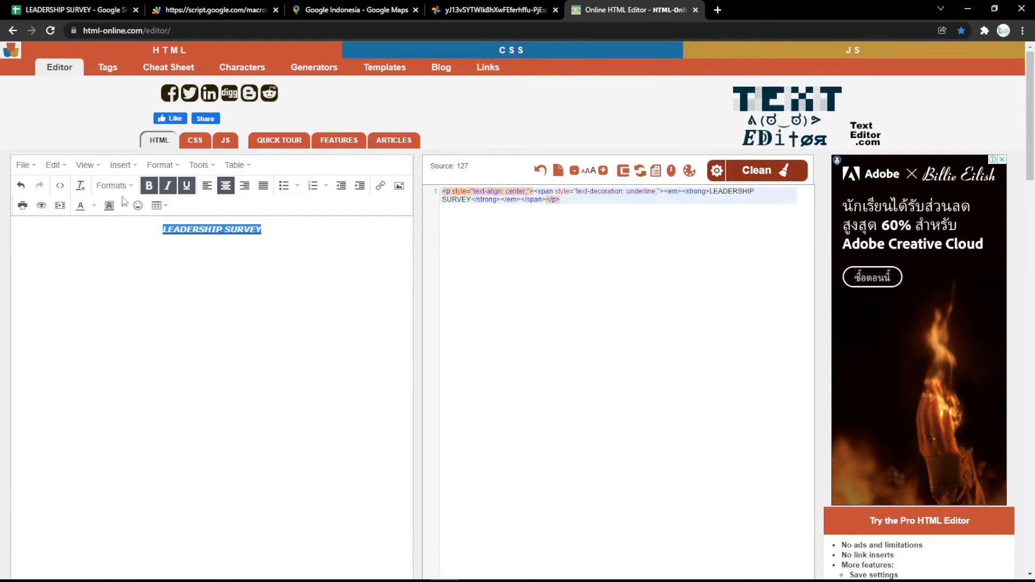
pyautogui.click(116, 185)
pyautogui.click(138, 208)
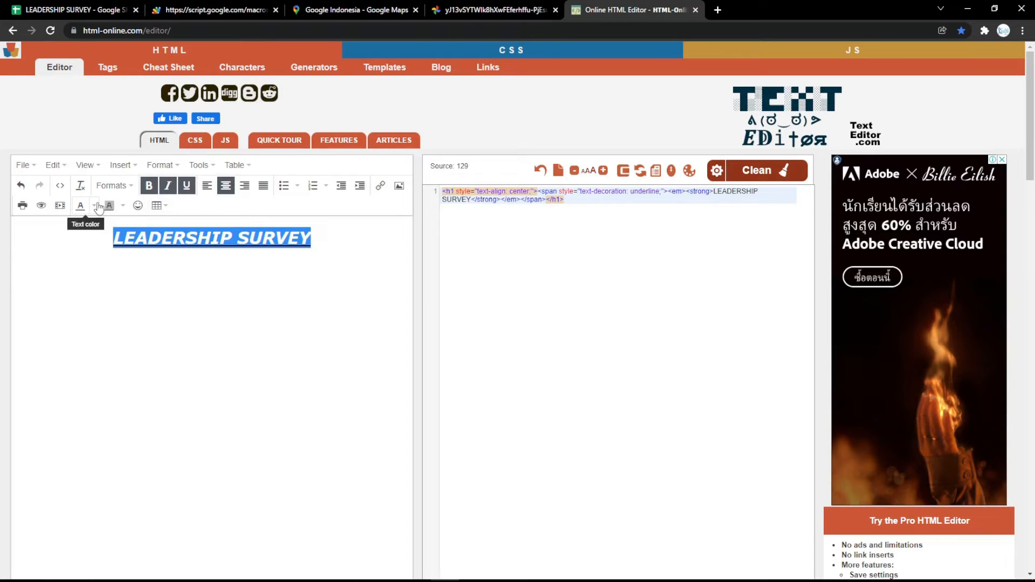
pyautogui.click(94, 205)
pyautogui.click(46, 263)
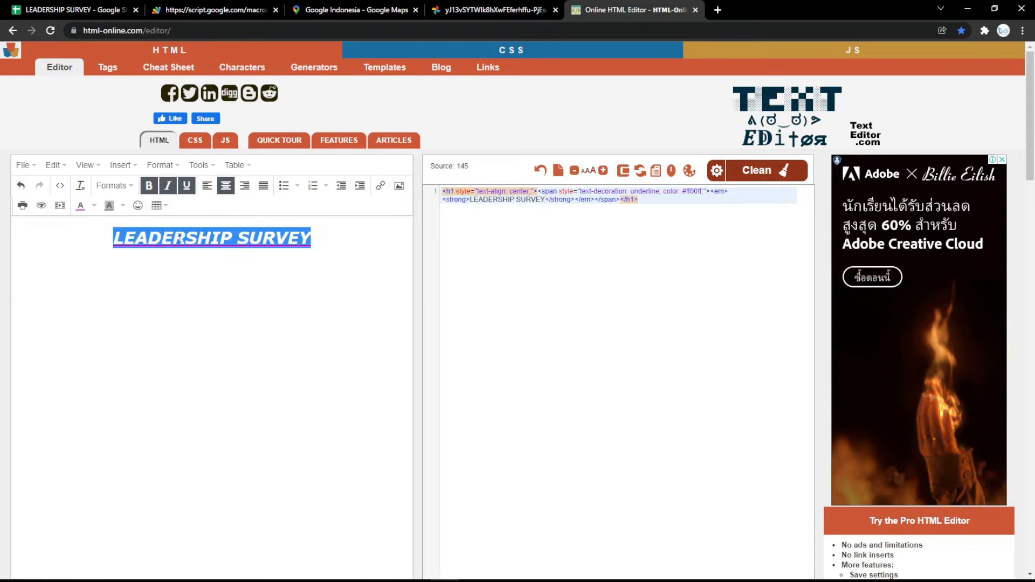
pyautogui.click(271, 251)
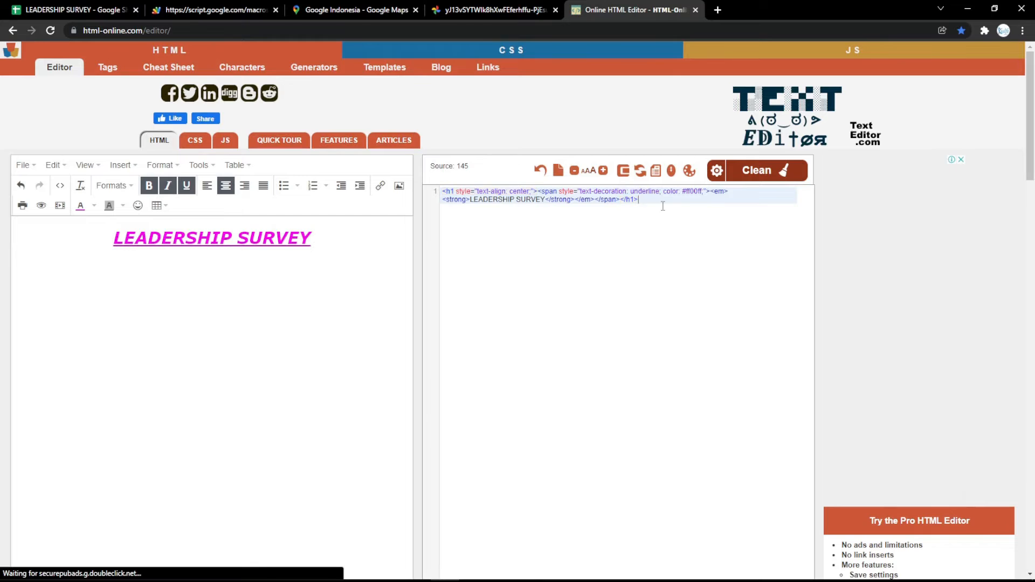
# Copy the generated heading HTML, replace the Form Title code in the Settings sheet with it, and refresh the live form
pyautogui.moveTo(663, 206); pyautogui.dragTo(517, 174)
pyautogui.hotkey('ctrl', 'c')
pyautogui.click(97, 9)
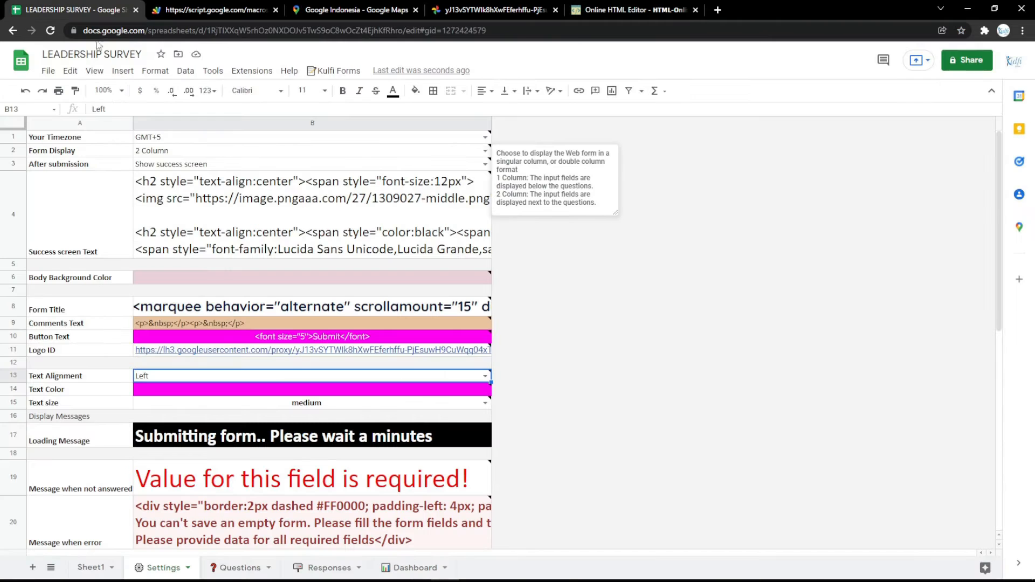
pyautogui.click(253, 309)
pyautogui.press('Return')
pyautogui.hotkey('ctrl', 'a')
pyautogui.hotkey('ctrl', 'v')
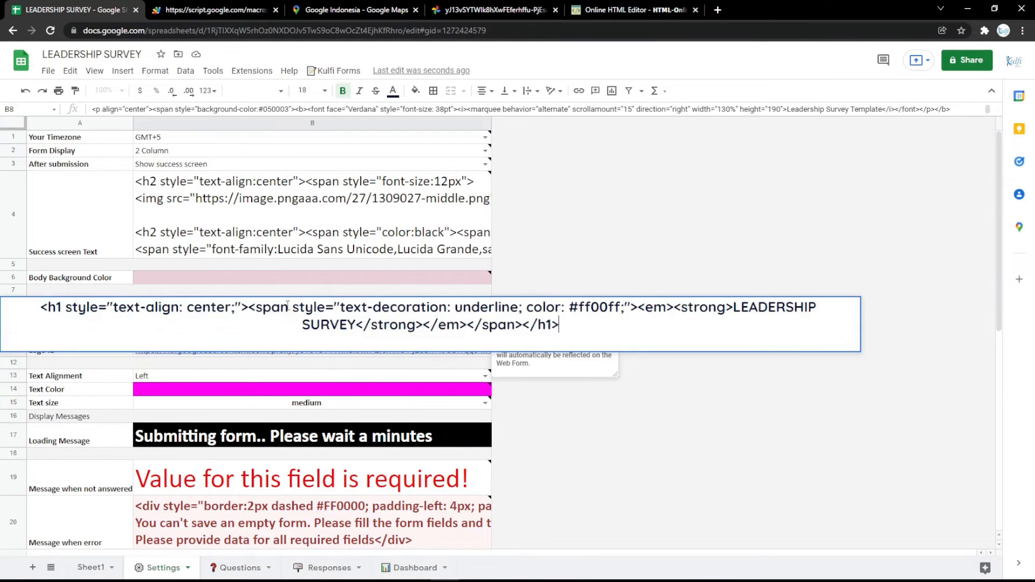
pyautogui.click(308, 278)
pyautogui.click(217, 10)
pyautogui.press('F5')
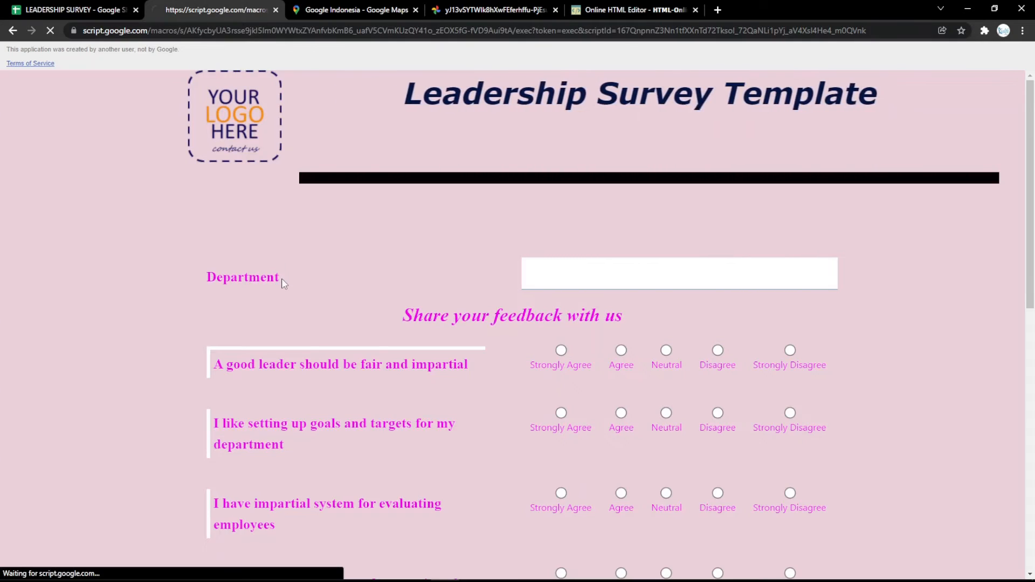
# Open the Responses sheet of the spreadsheet and read the note on header cell A1
pyautogui.click(81, 10)
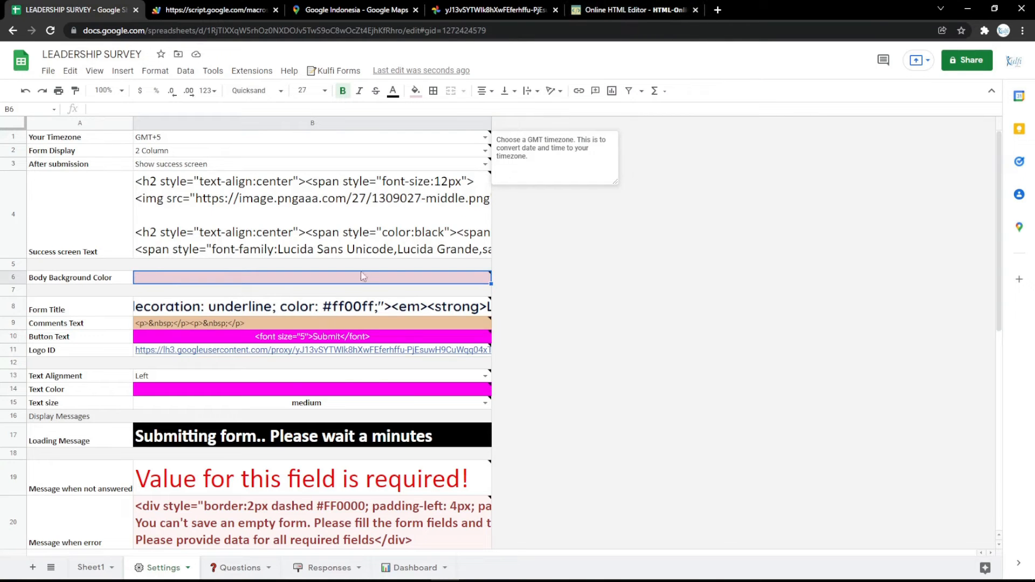
pyautogui.moveTo(351, 258)
pyautogui.click(328, 567)
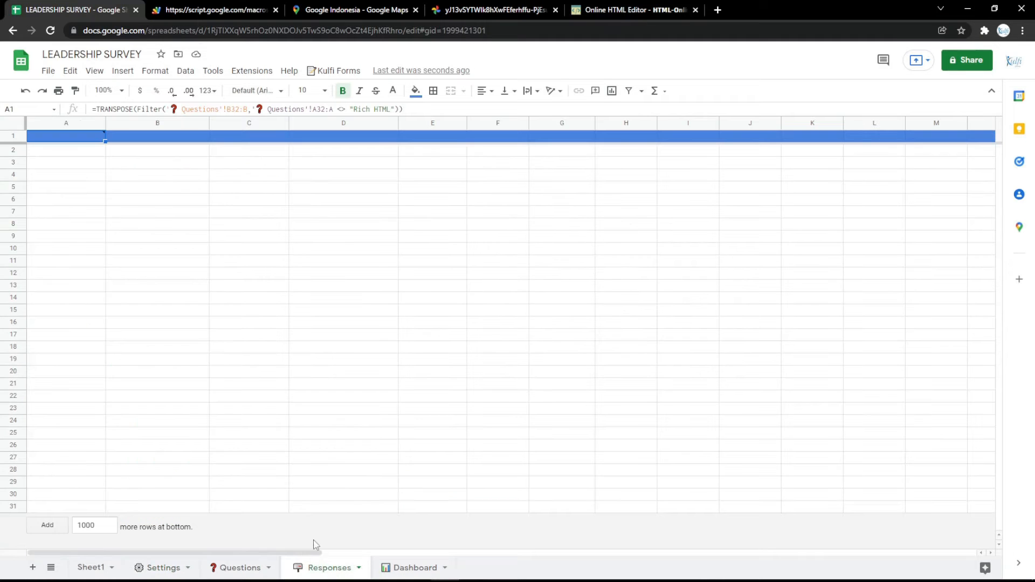
pyautogui.moveTo(84, 140)
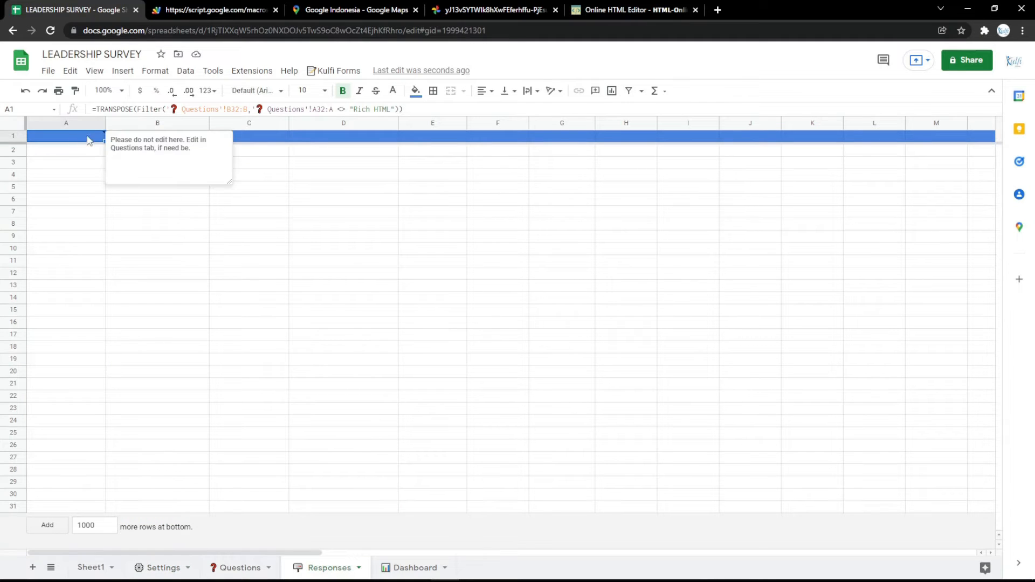
# Open the bookmarked Google Keep note RESPONSES in a new browser tab and copy its TRANSPOSE formula
pyautogui.hotkey('ctrl', 't')
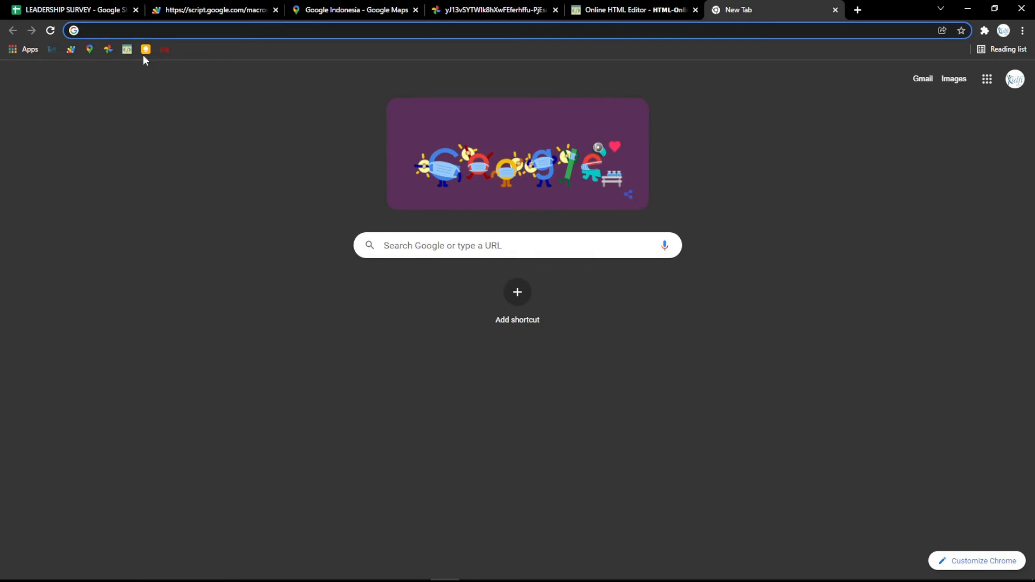
pyautogui.click(145, 49)
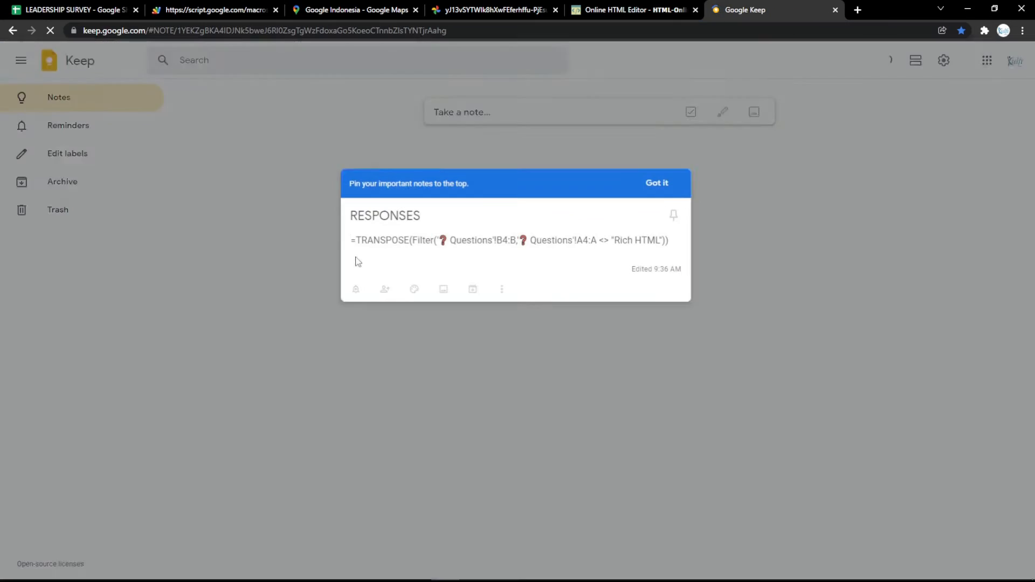
pyautogui.hotkey('ctrl', 'a')
pyautogui.hotkey('ctrl', 'v')
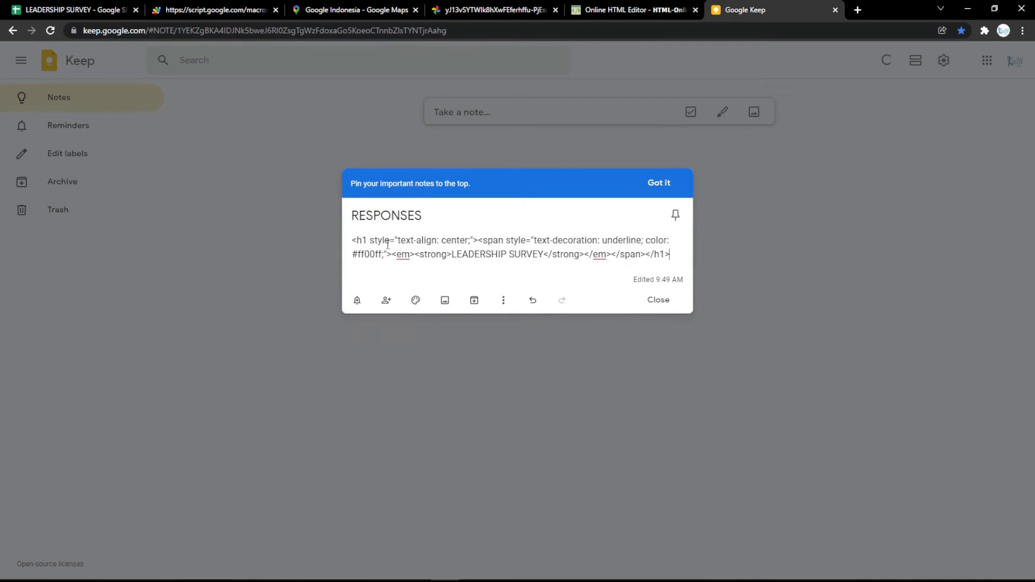
pyautogui.hotkey('ctrl', 'z')
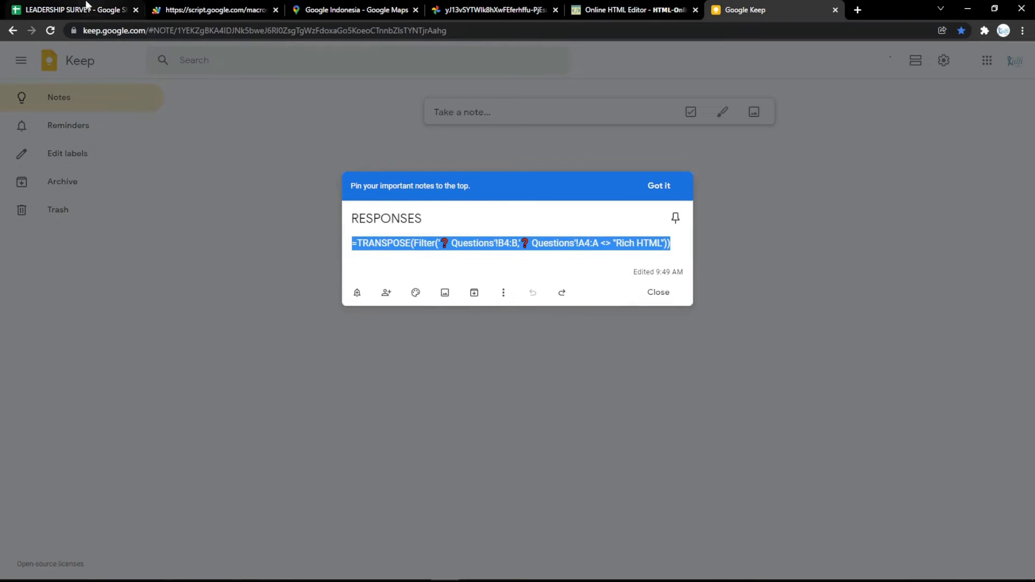
# Replace the formula in A1 of the Responses sheet with =TRANSPOSE(Filter('❓ Questions'!B4:B,'❓ Questions'!A4:A <> "Rich HTML"))
pyautogui.click(86, 10)
pyautogui.doubleClick(79, 140)
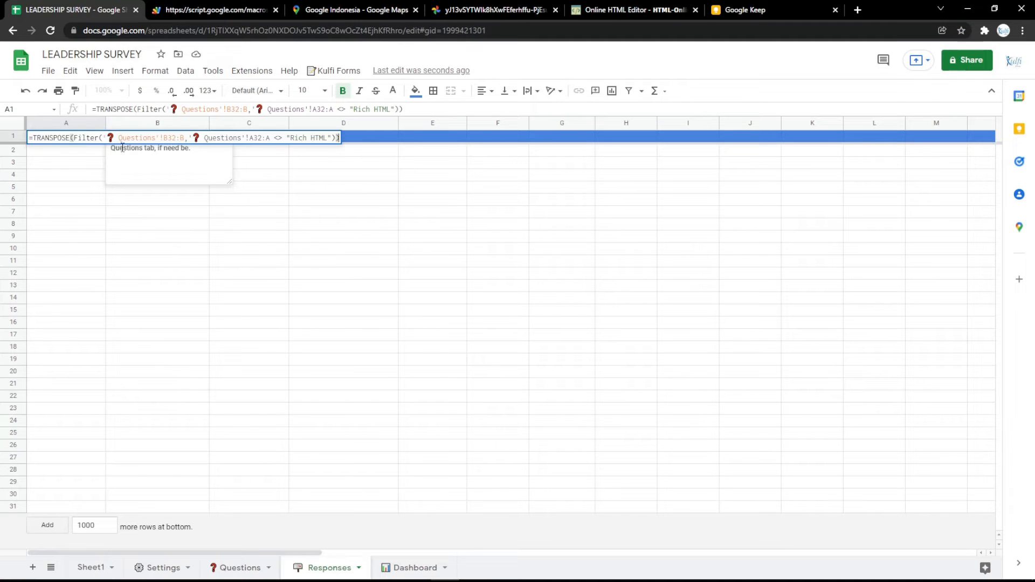
pyautogui.hotkey('ctrl', 'a')
pyautogui.write('=TRANSPOSE(Filter(\'❓ Questions\'!B4:B,\'❓ Questions\'!A4:A <> "Rich HTML"))')
pyautogui.click(75, 176)
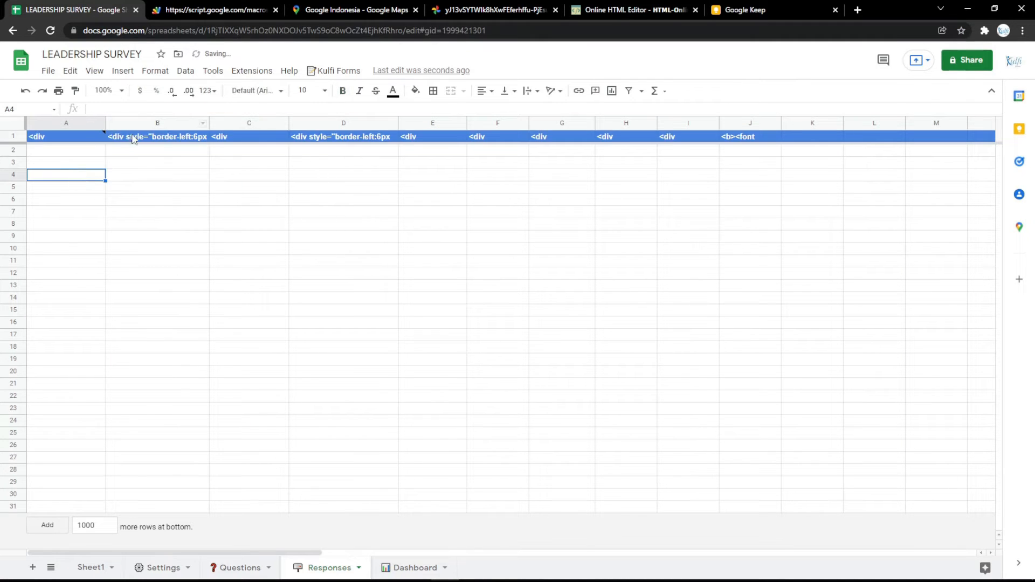
# Check the Department question's row in the Questions sheet and change the Responses A1 formula's ranges to B3:B and A3:A
pyautogui.click(241, 567)
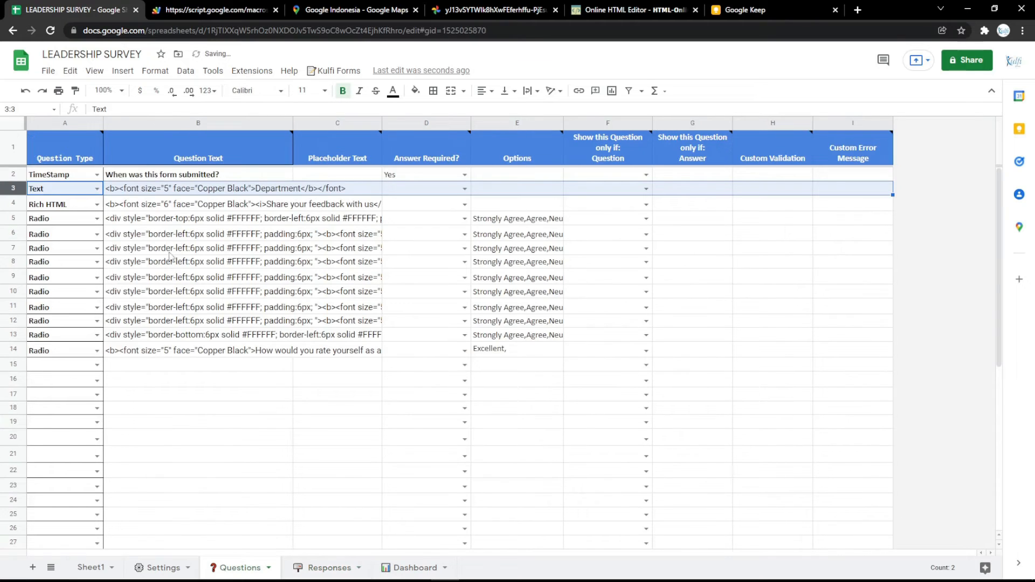
pyautogui.click(186, 189)
pyautogui.moveTo(185, 155)
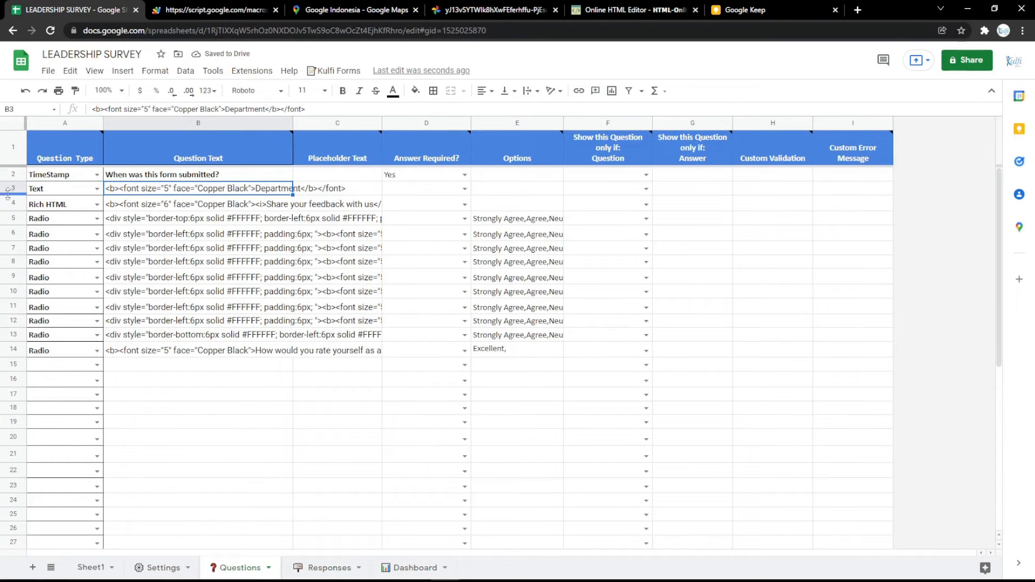
pyautogui.click(329, 567)
pyautogui.doubleClick(68, 137)
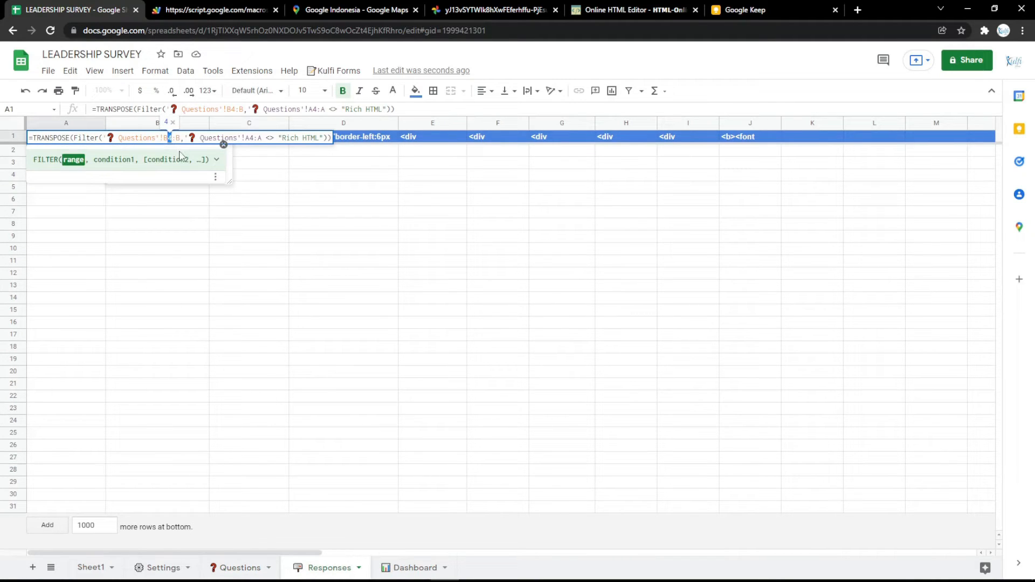
pyautogui.write('3')
pyautogui.moveTo(253, 138); pyautogui.dragTo(250, 138)
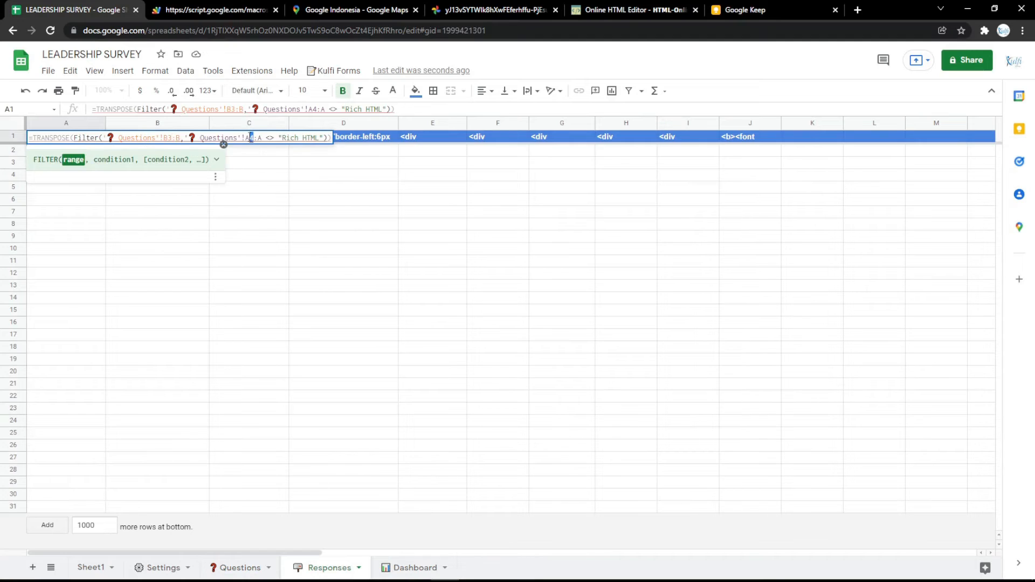
pyautogui.write('3')
pyautogui.click(253, 178)
# Refresh the live form, answer all questions with department Office and self-rating Excellent, and submit it
pyautogui.click(216, 10)
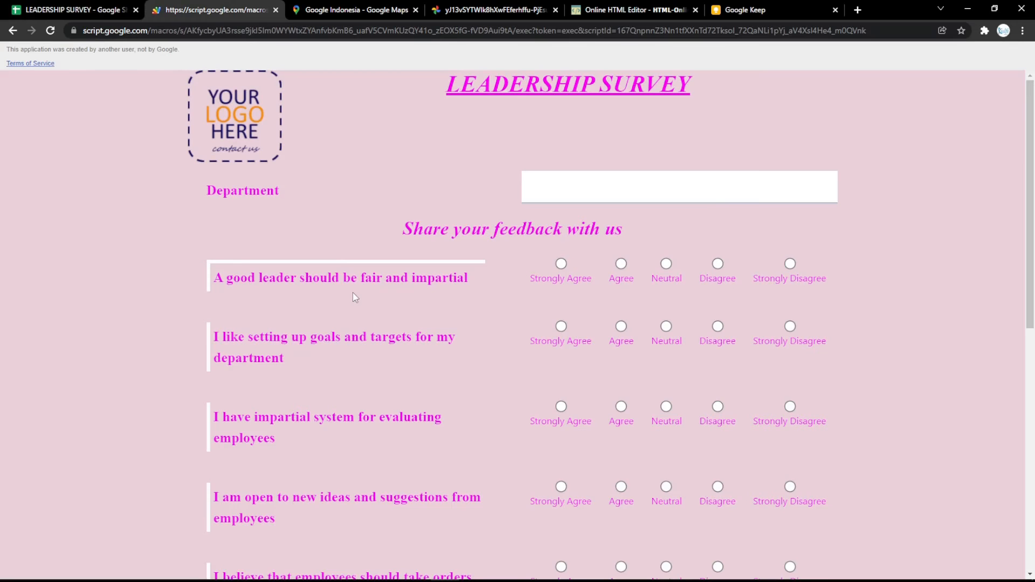
pyautogui.press('F5')
pyautogui.click(561, 408)
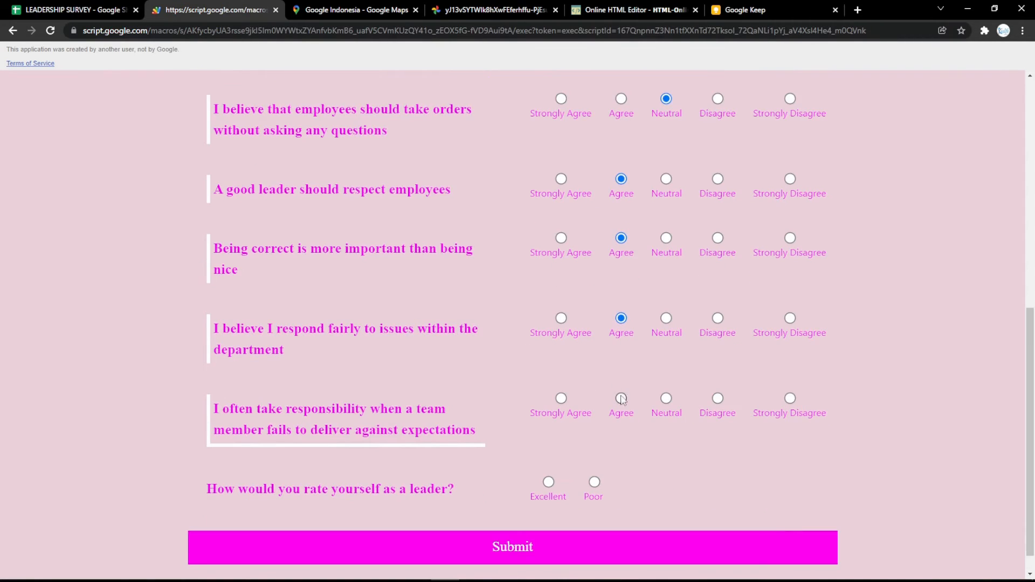
pyautogui.click(548, 482)
pyautogui.scroll(-1, 550, 485)
pyautogui.click(554, 511)
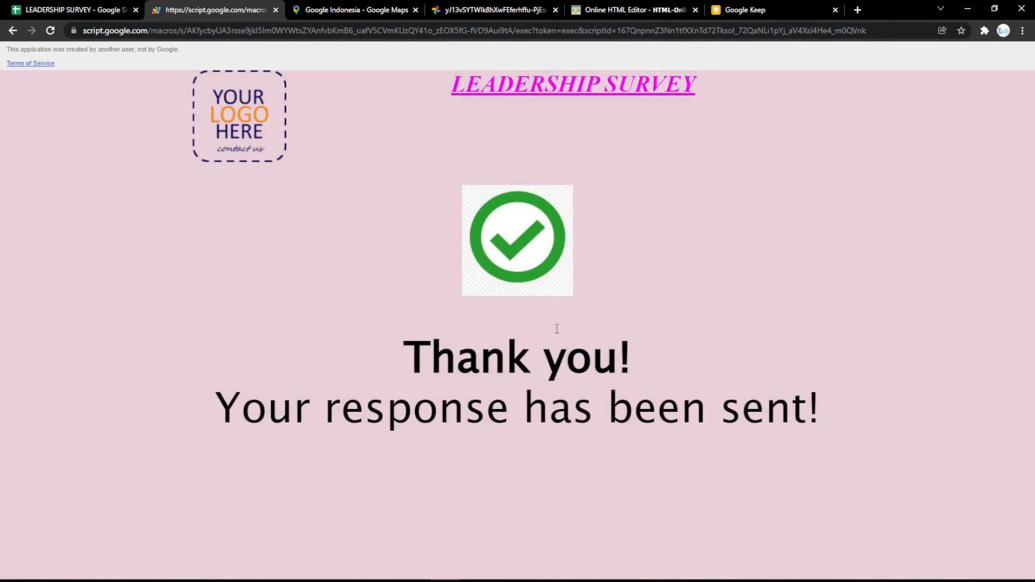
# View the submitted answers in the Responses sheet, the form's success screen and the Success screen Text in the Settings sheet
pyautogui.click(91, 7)
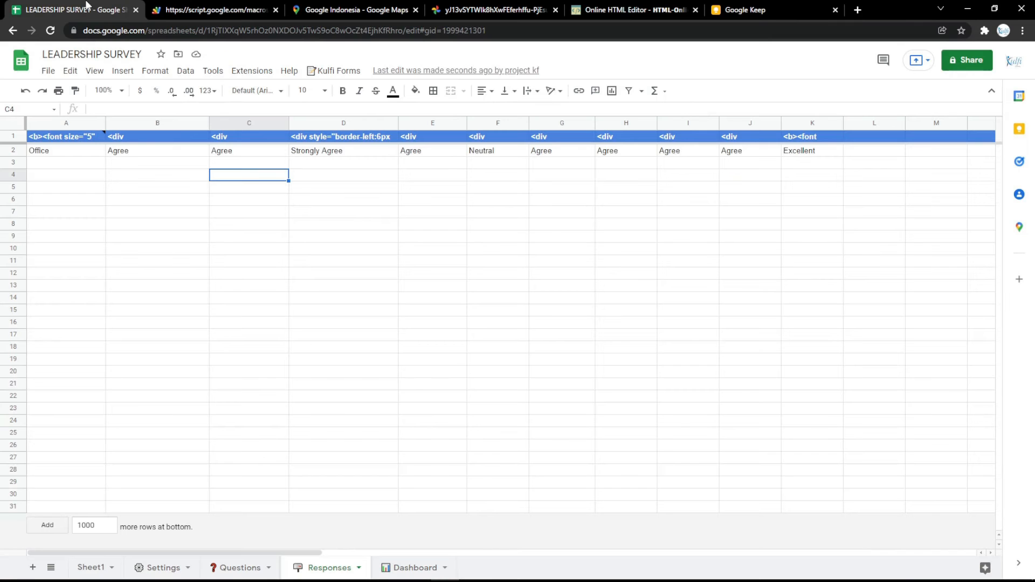
pyautogui.click(212, 11)
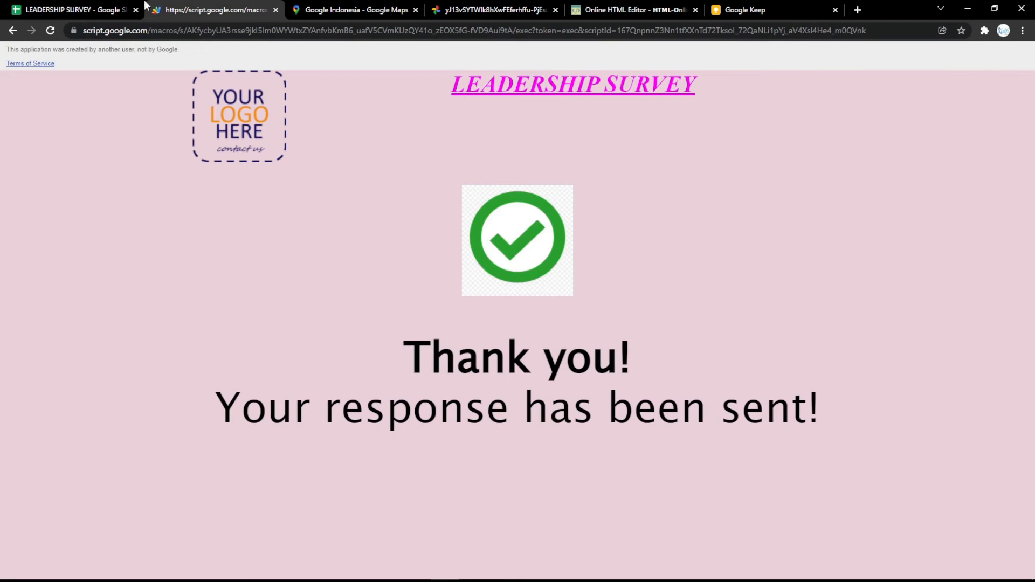
pyautogui.click(119, 9)
pyautogui.click(163, 567)
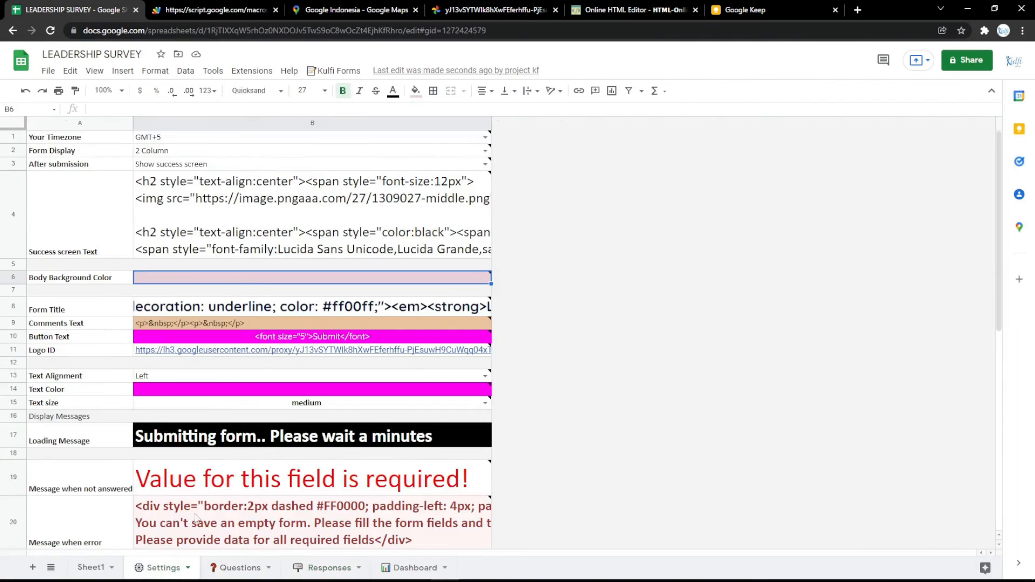
pyautogui.click(286, 222)
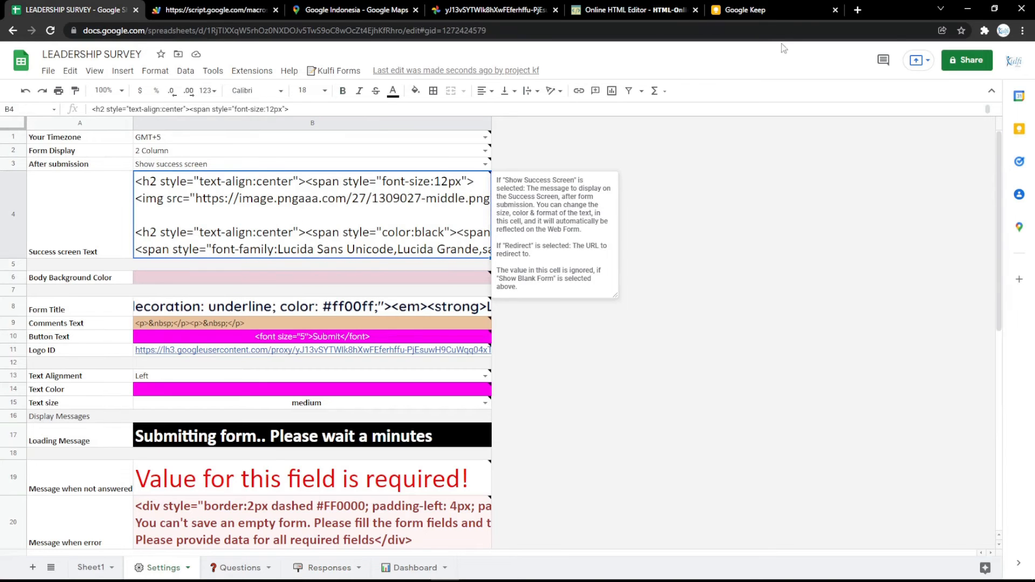
# Open the bookmarked thank_you_PNG66.png image in a new browser tab and copy its web address
pyautogui.hotkey('ctrl', 't')
pyautogui.click(164, 51)
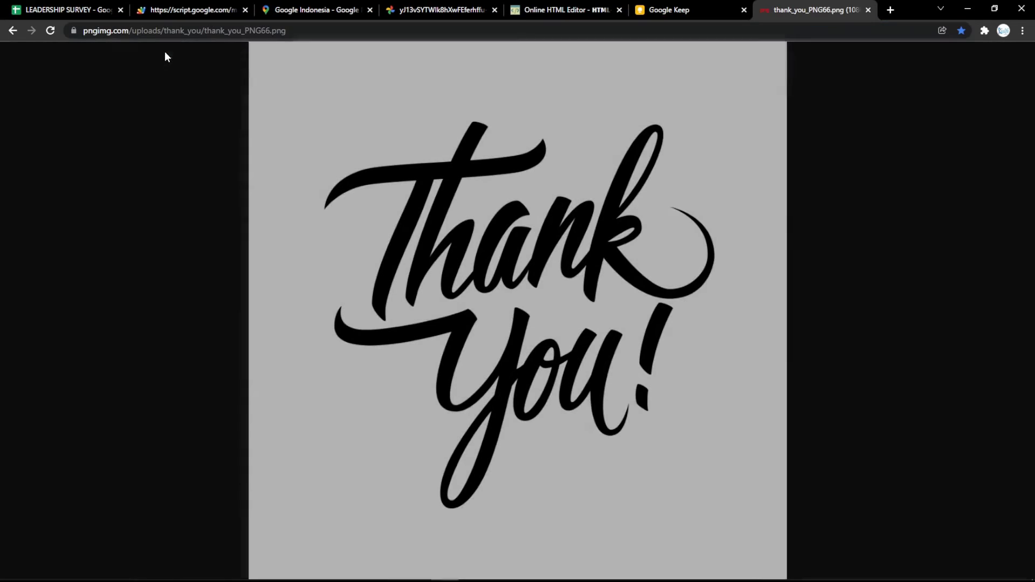
pyautogui.click(333, 45)
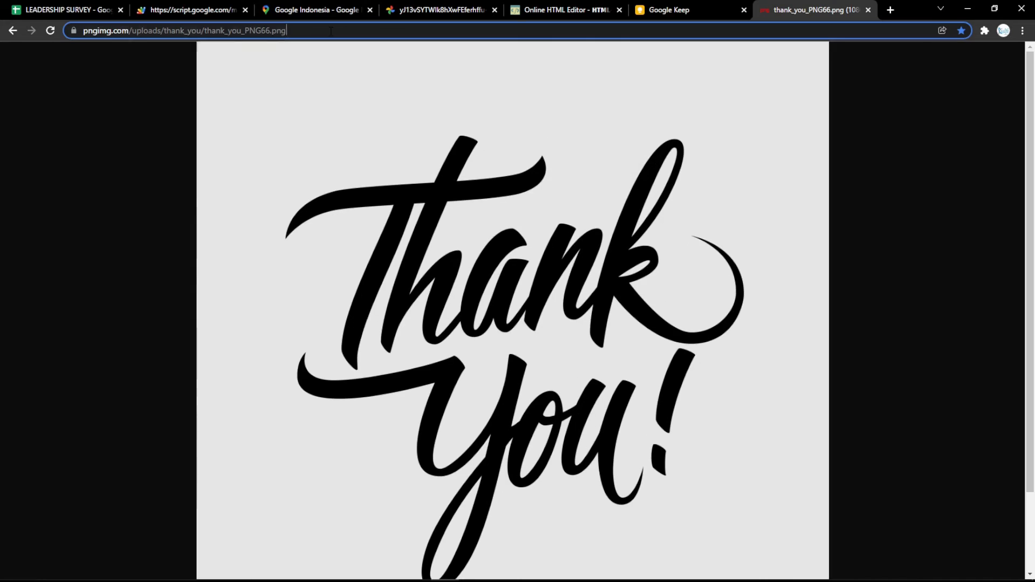
pyautogui.click(330, 30)
pyautogui.click(413, 153)
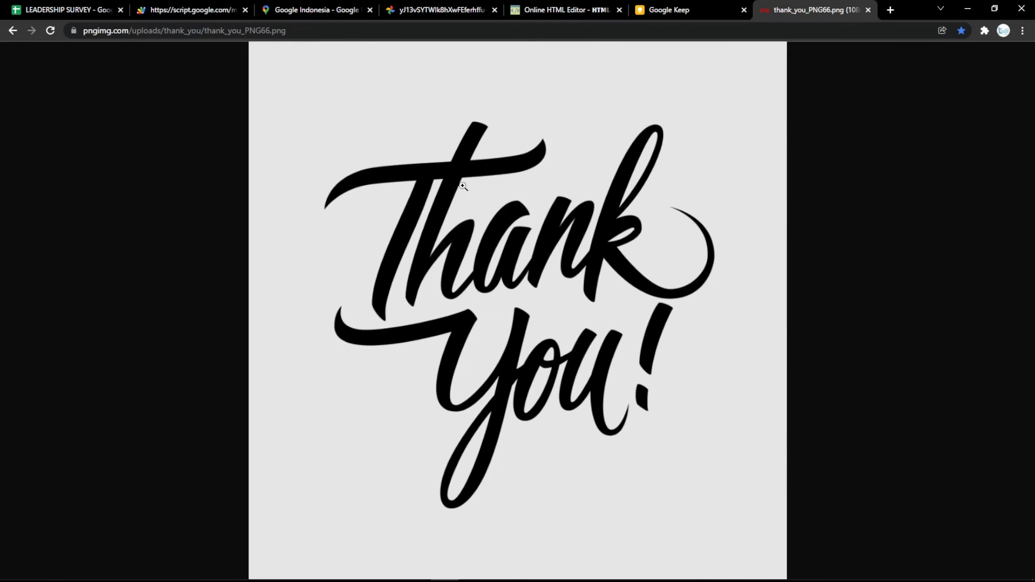
pyautogui.click(382, 31)
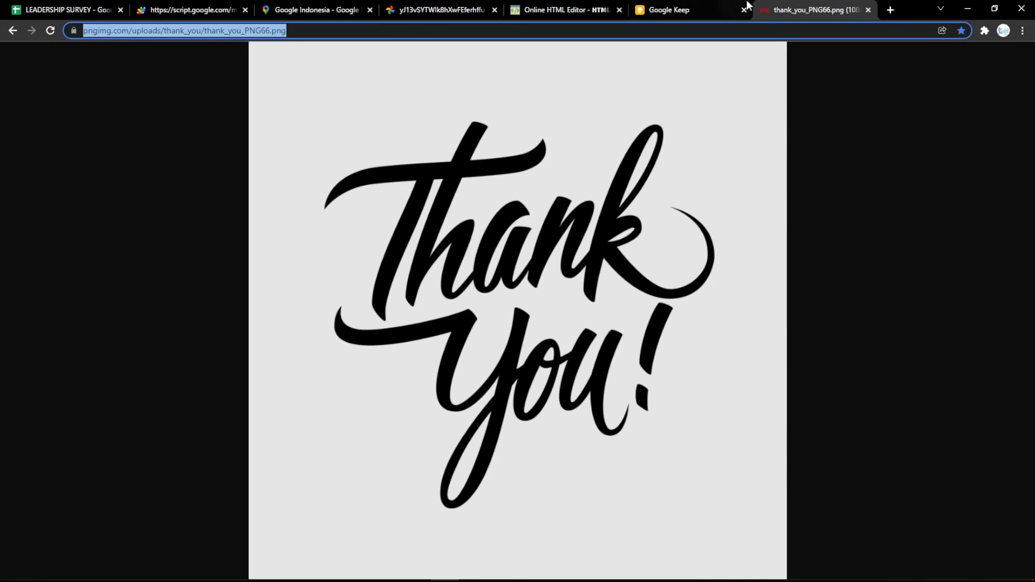
# Replace the LEADERSHIP SURVEY heading in the Online HTML Editor with the Thank You image and resize it to about 464 × 464 pixels
pyautogui.click(601, 6)
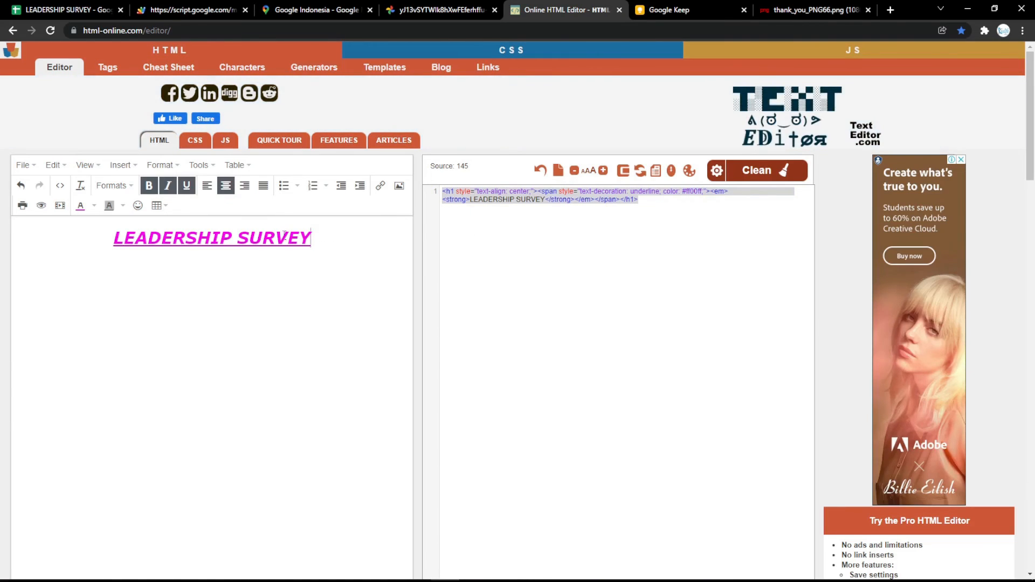
pyautogui.moveTo(324, 238); pyautogui.dragTo(37, 256)
pyautogui.hotkey('ctrl', 'v')
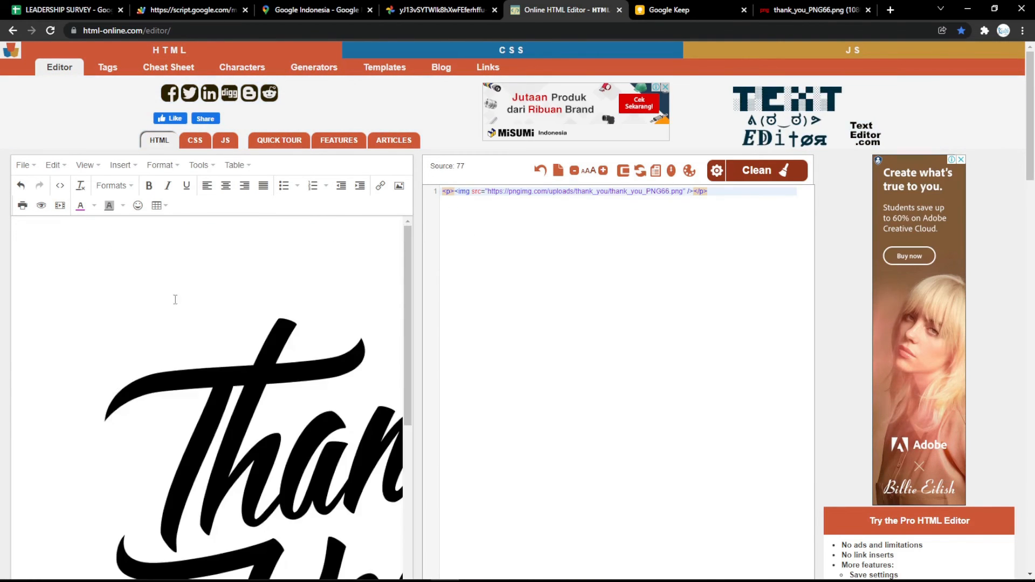
pyautogui.click(48, 246)
pyautogui.moveTo(16, 225); pyautogui.dragTo(273, 442)
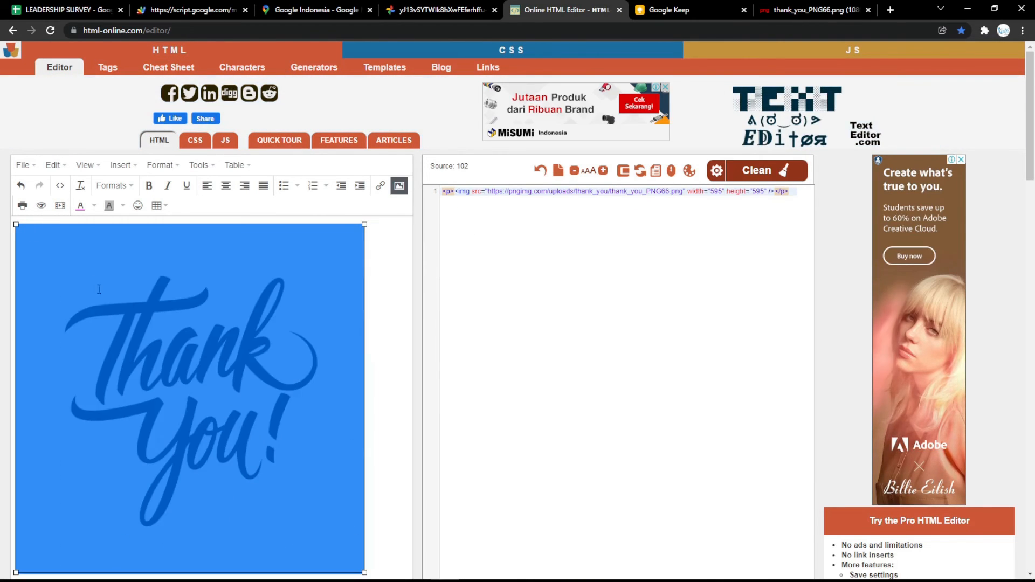
pyautogui.moveTo(16, 224); pyautogui.dragTo(93, 301)
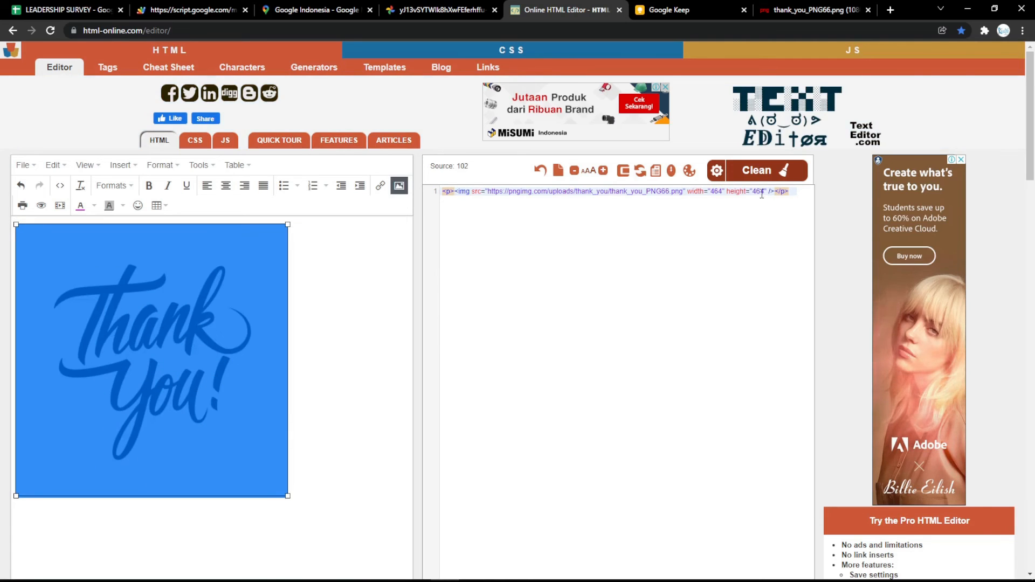